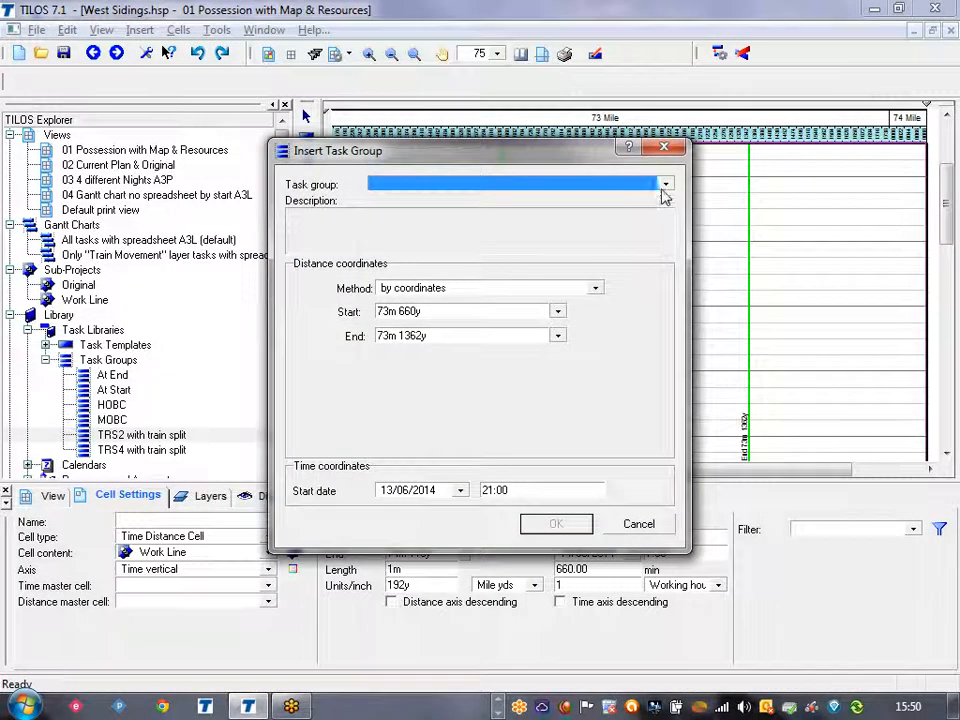
# Insert the "TRS2 with train split" task group from 73m 660y to 73m 1362y, starting 13/06/2014 at 21:00.
pyautogui.click(665, 184)
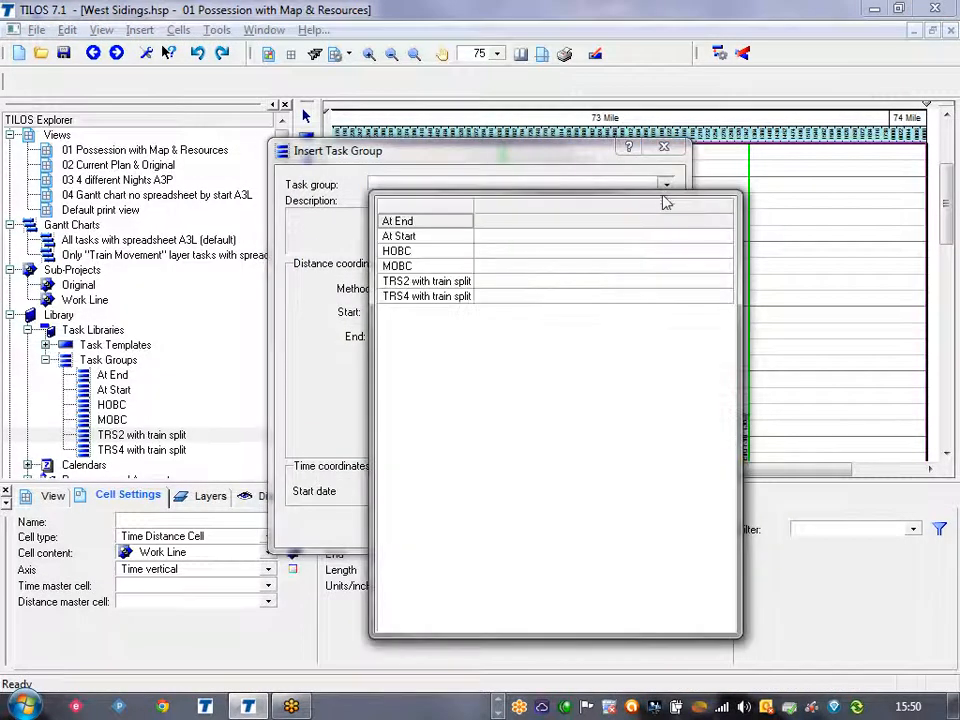
pyautogui.click(453, 283)
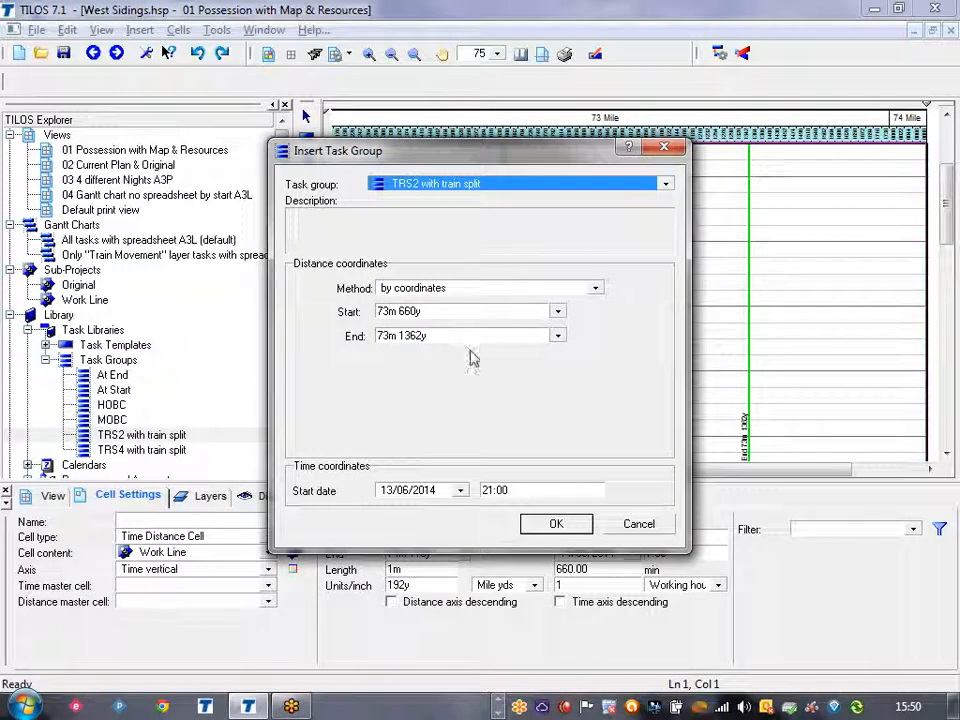
pyautogui.click(557, 336)
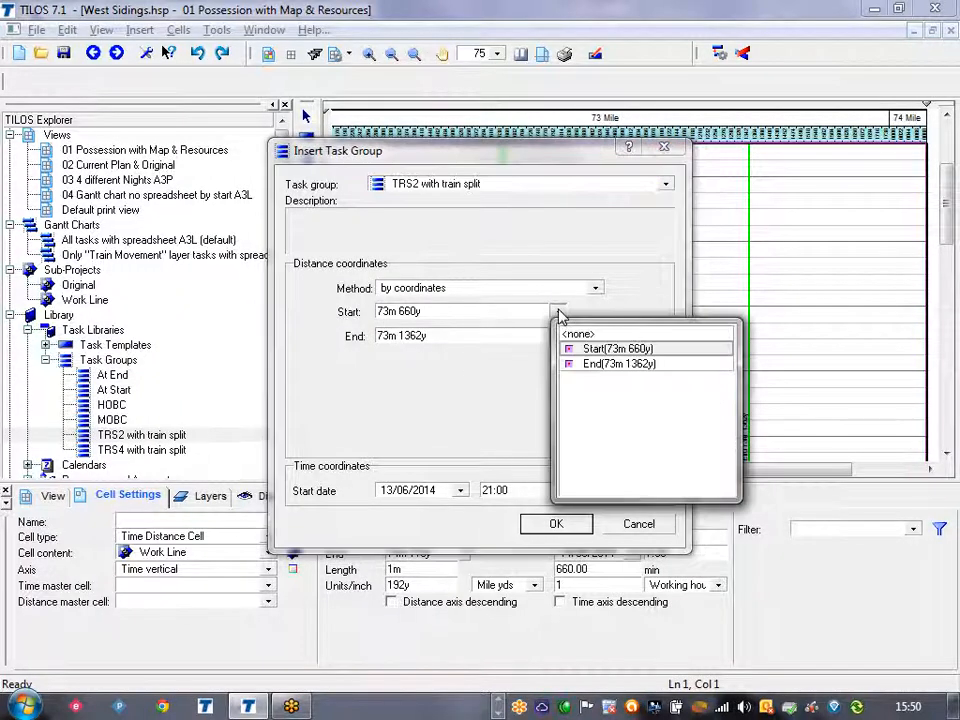
pyautogui.click(535, 343)
pyautogui.click(572, 523)
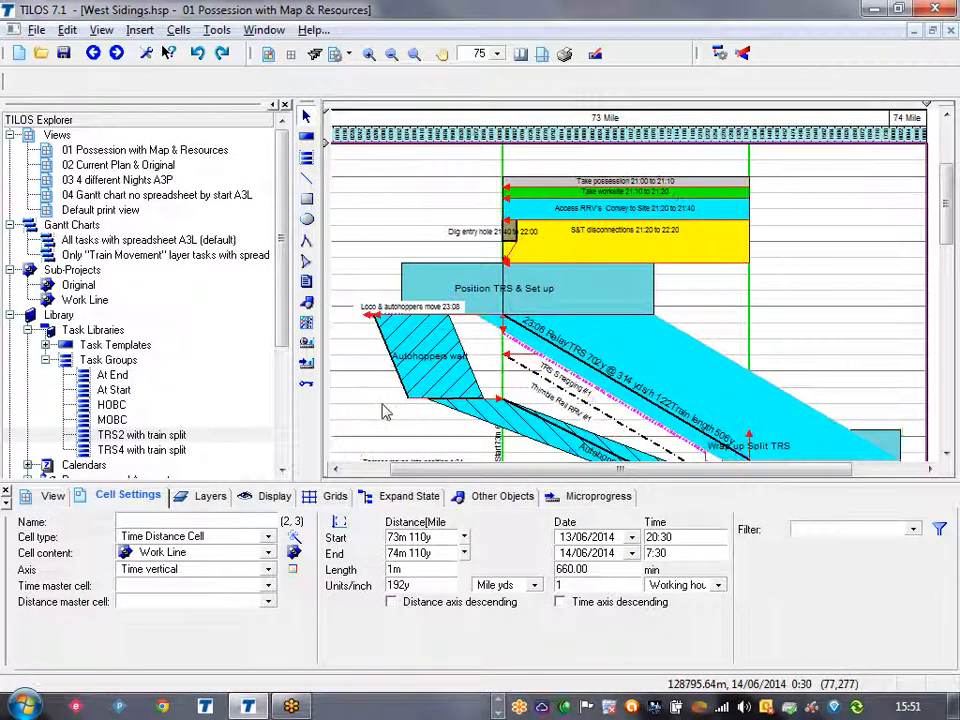
# Examine the resources assigned to the Position TRS & Set up task, resizing the chart and details area to show the full list.
pyautogui.moveTo(372, 482); pyautogui.dragTo(372, 541)
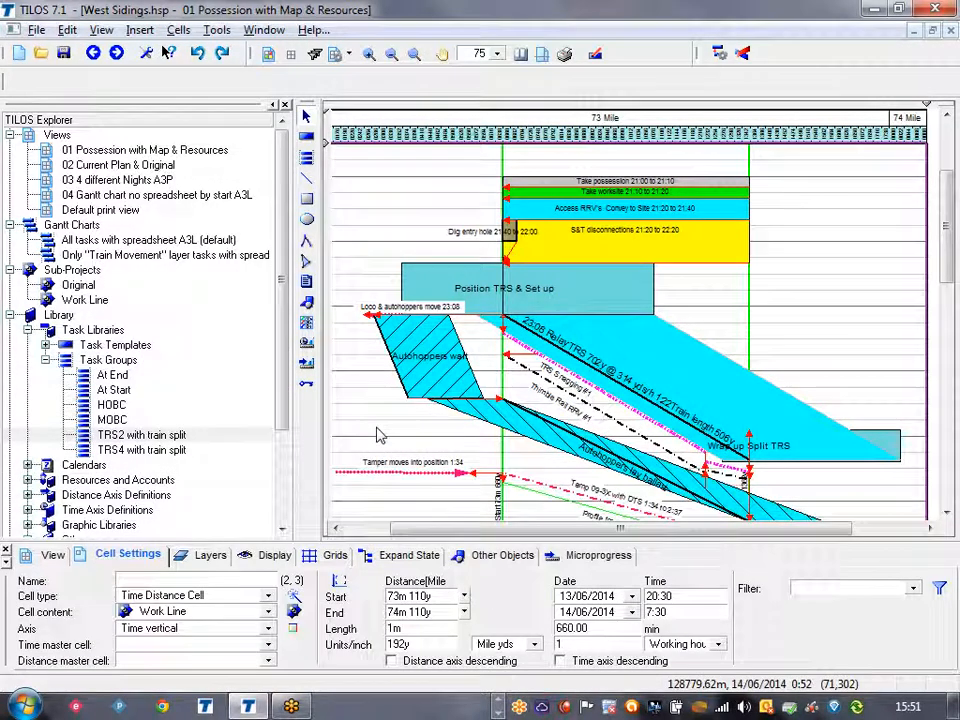
pyautogui.scroll(-3, 380, 440)
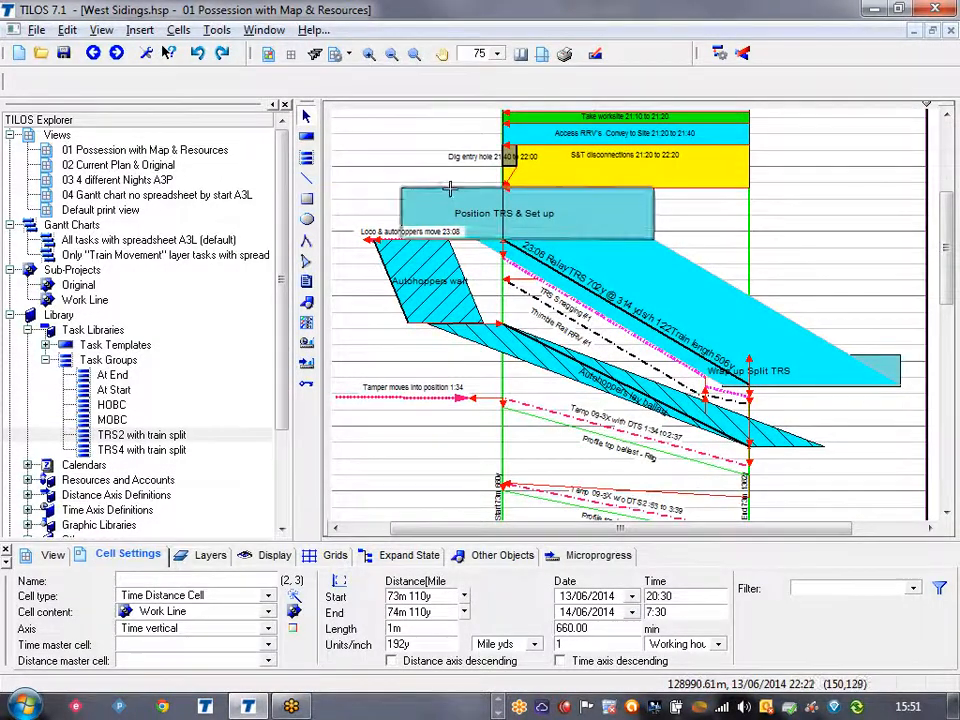
pyautogui.click(452, 228)
pyautogui.click(687, 555)
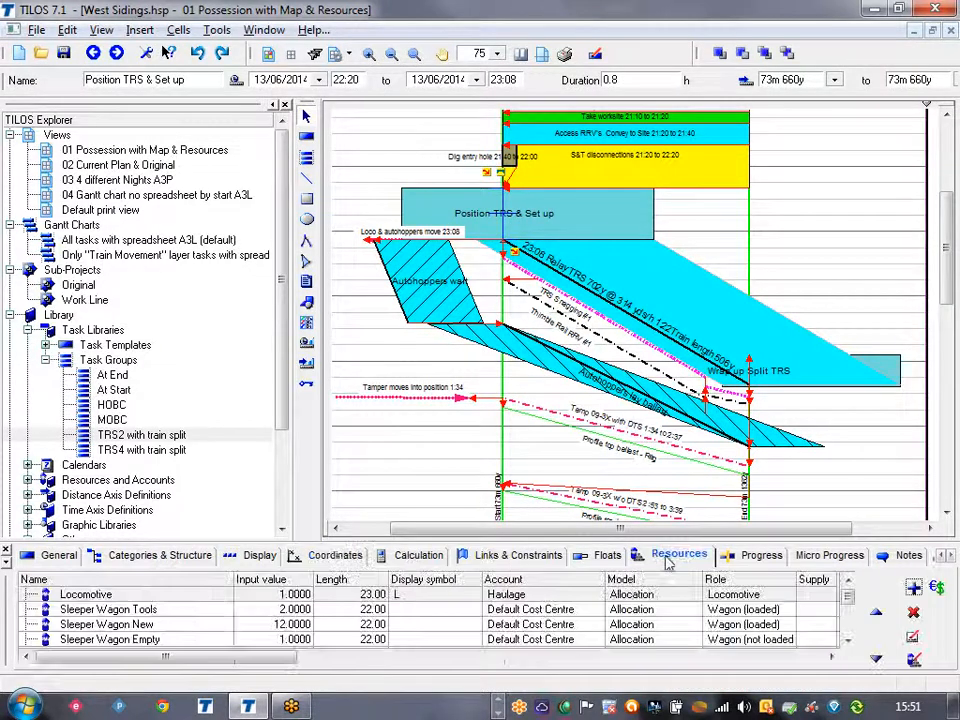
pyautogui.moveTo(335, 546); pyautogui.dragTo(343, 458)
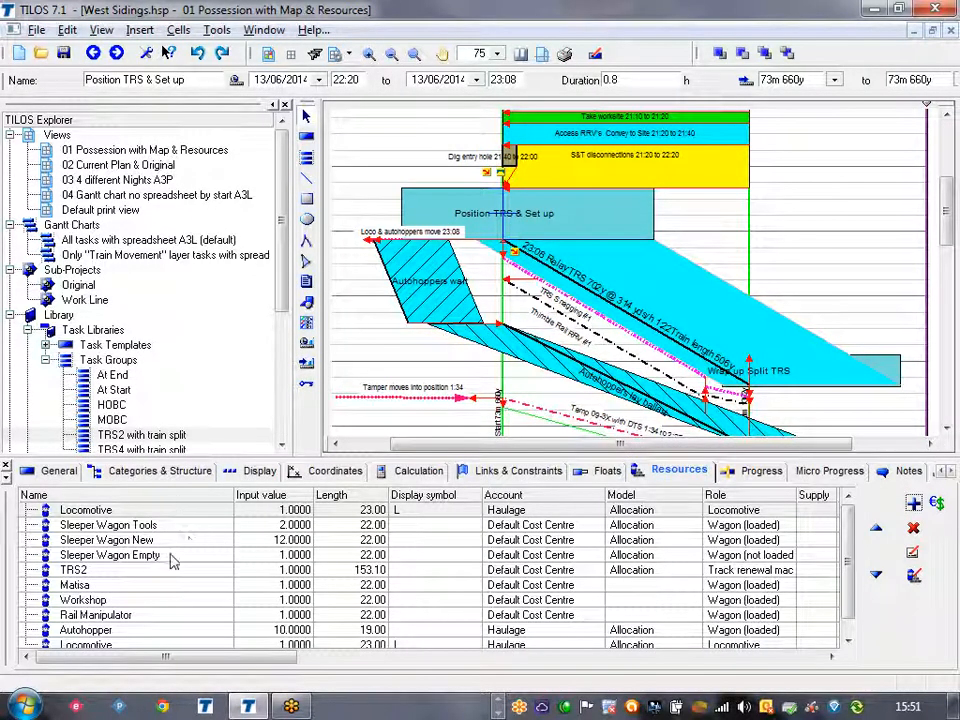
pyautogui.click(174, 633)
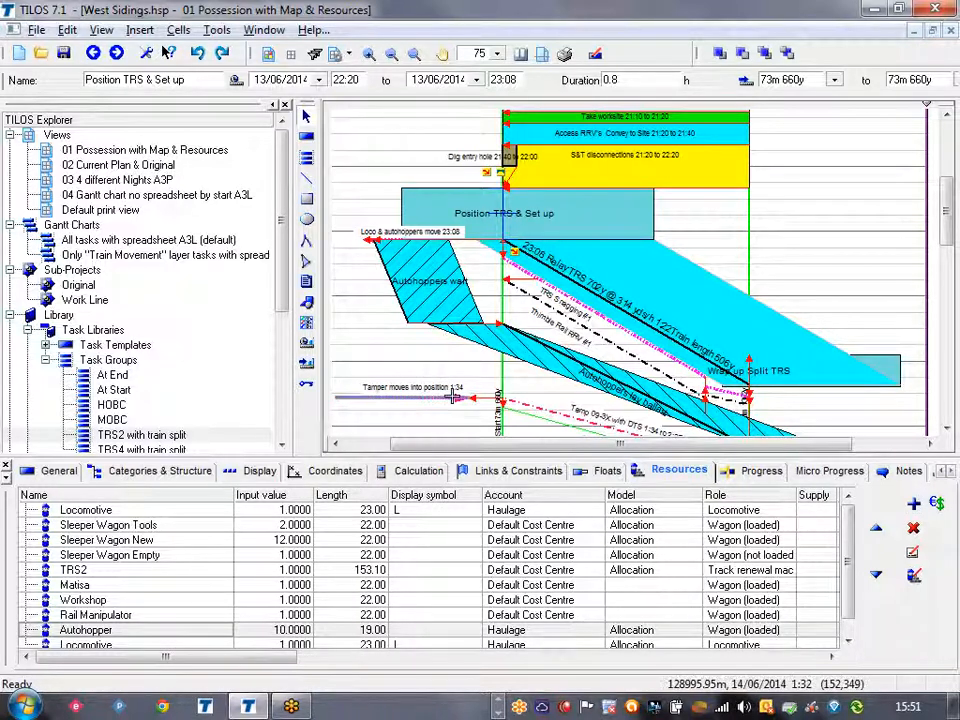
# Move the Autohoppers wait task to about 73m 369y–73m 469y and shift Autohoppers lay ballast to start at about 0:35.
pyautogui.click(458, 254)
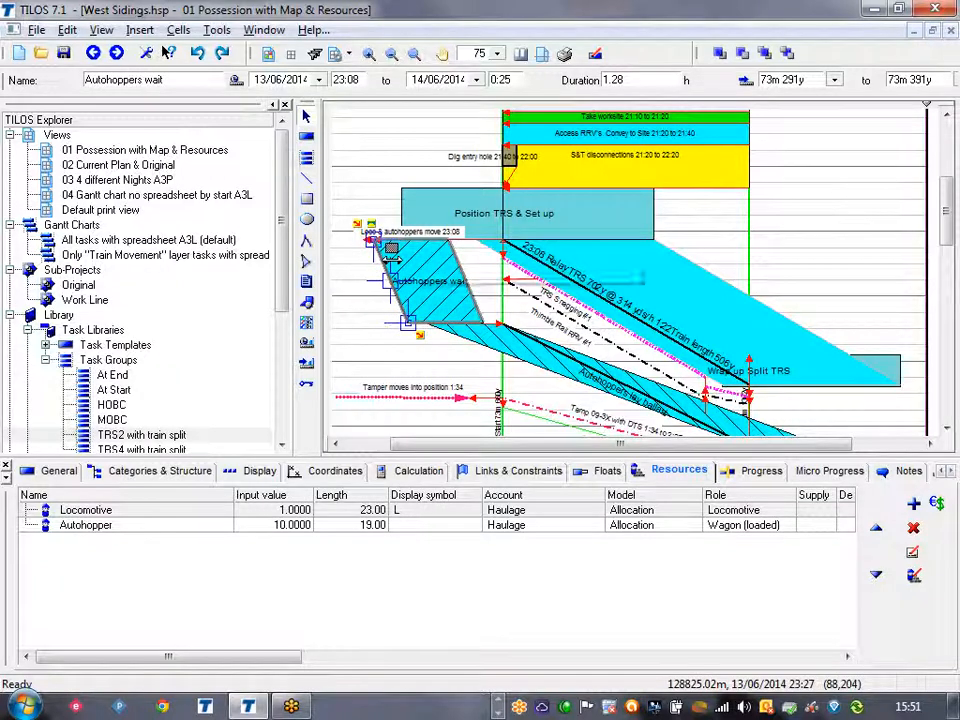
pyautogui.moveTo(392, 261); pyautogui.dragTo(477, 253)
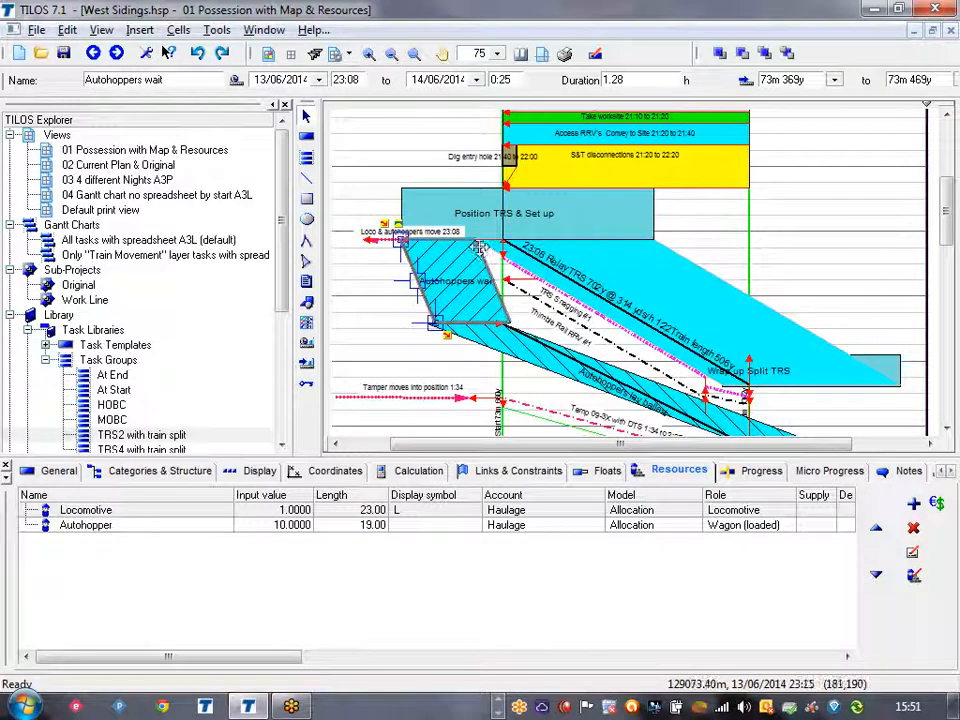
pyautogui.click(514, 358)
pyautogui.scroll(-1, 418, 355)
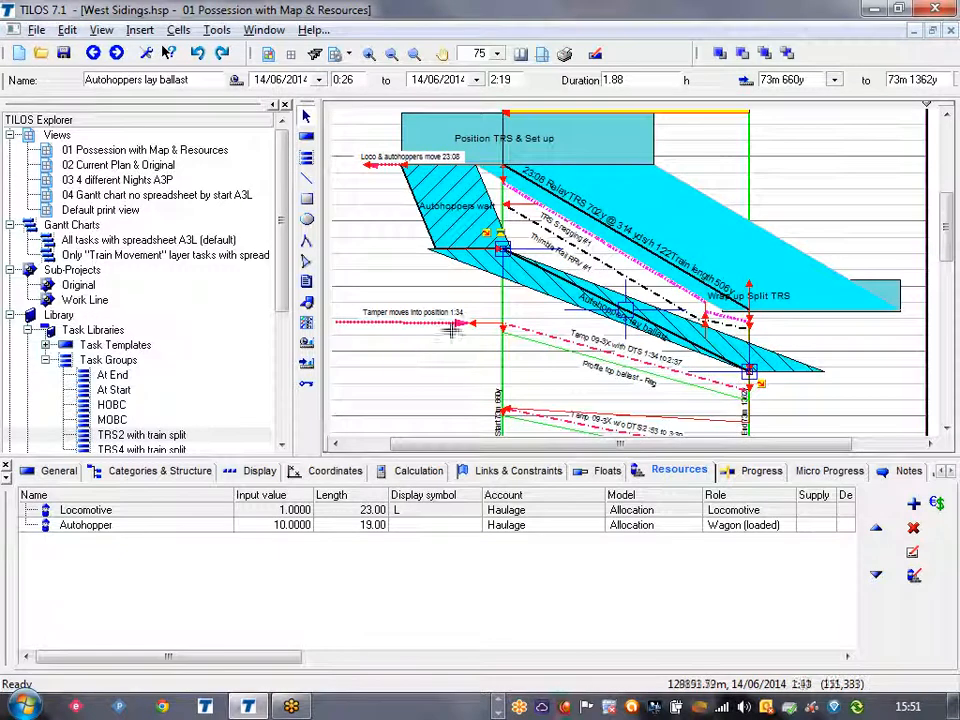
pyautogui.moveTo(533, 313); pyautogui.dragTo(601, 297)
pyautogui.click(603, 290)
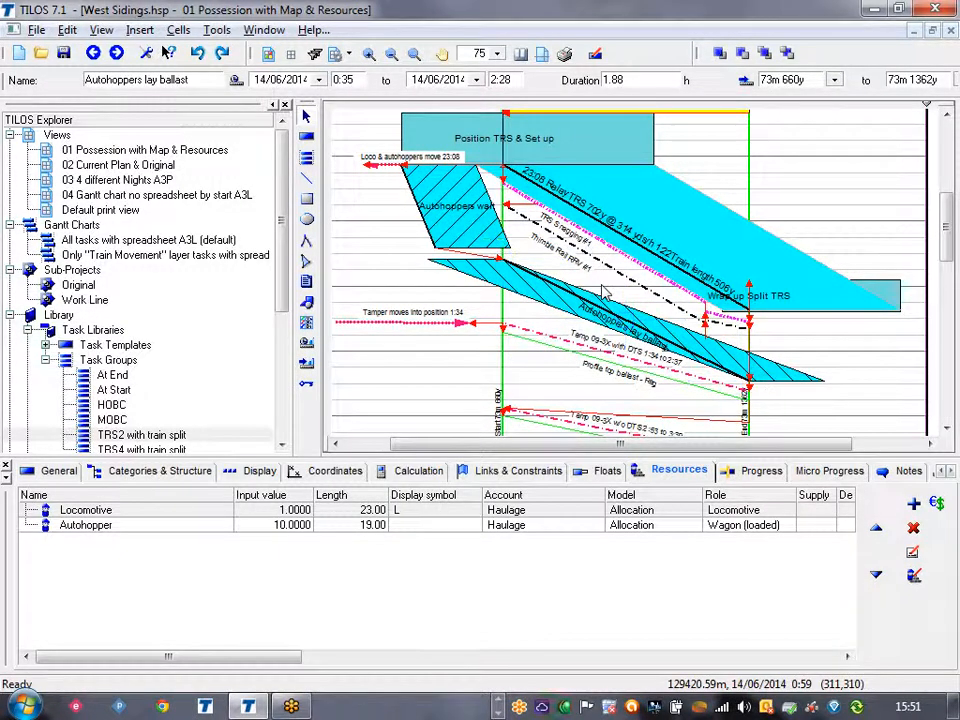
# Set the Sleeper Wagon New quantity to 15 in the Position TRS & Set up task's resources.
pyautogui.click(651, 162)
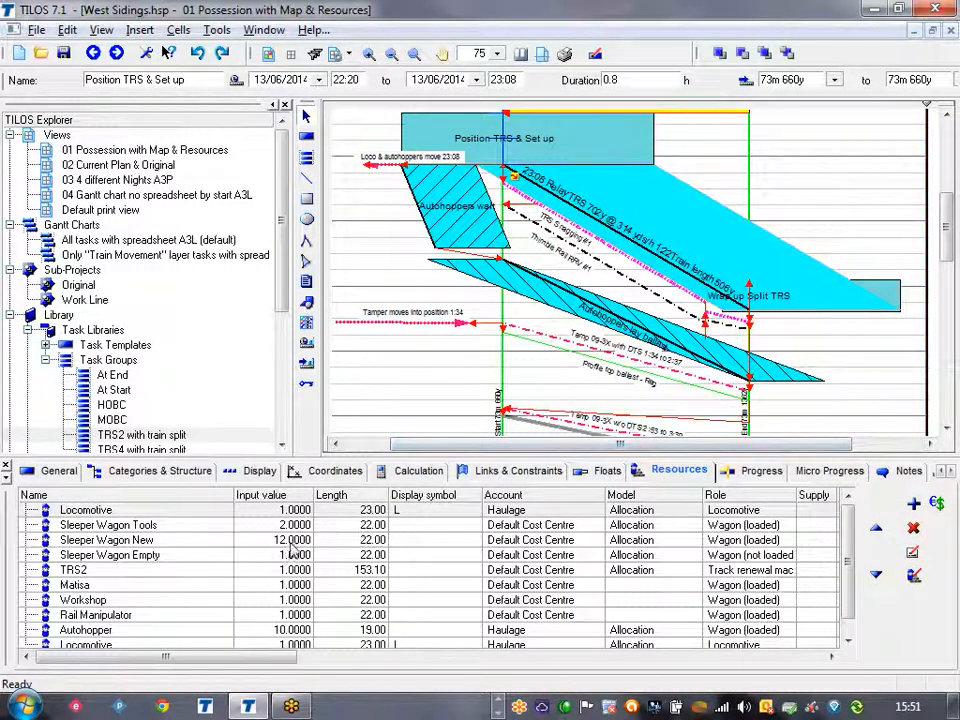
pyautogui.scroll(-1, 294, 549)
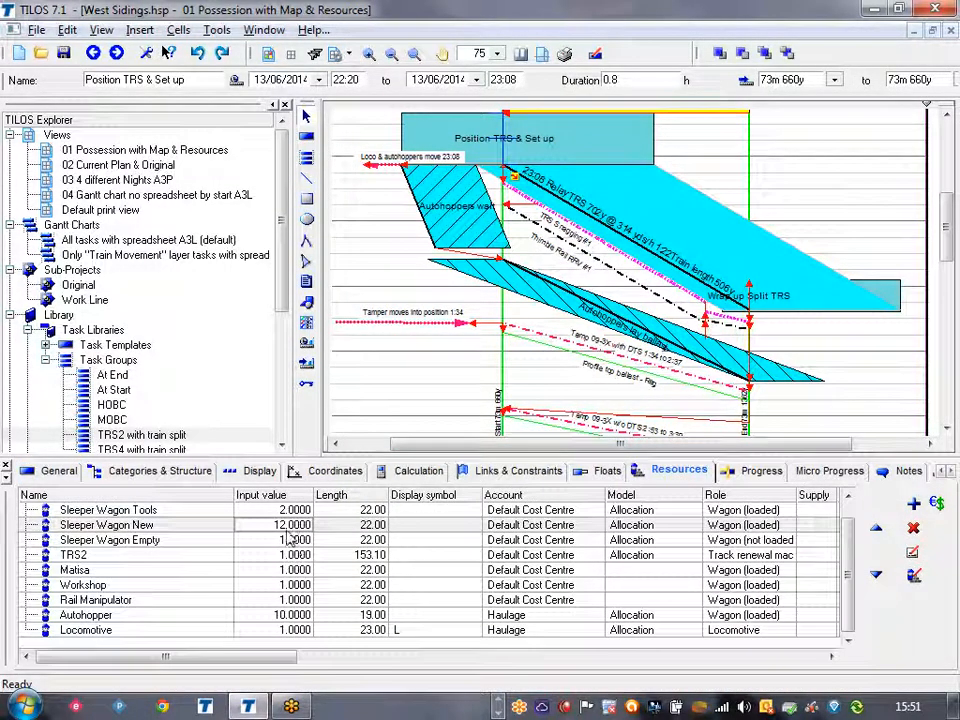
pyautogui.write('15')
pyautogui.press('Return')
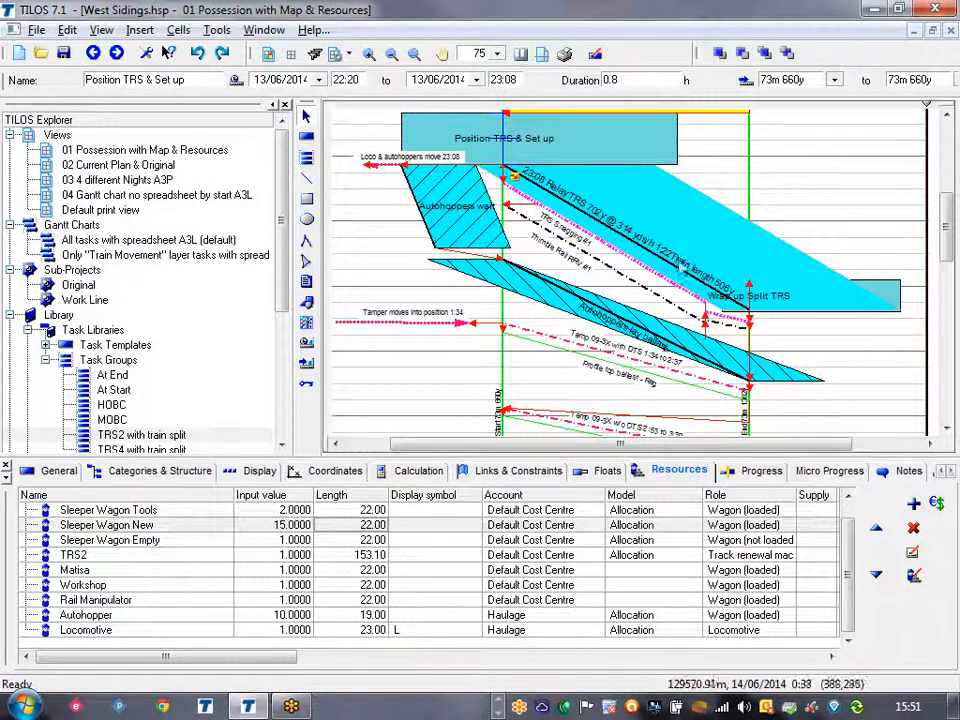
# Set the Sleeper Wagon New quantity of the Relay TRS task to 15 and reschedule the tasks.
pyautogui.click(723, 205)
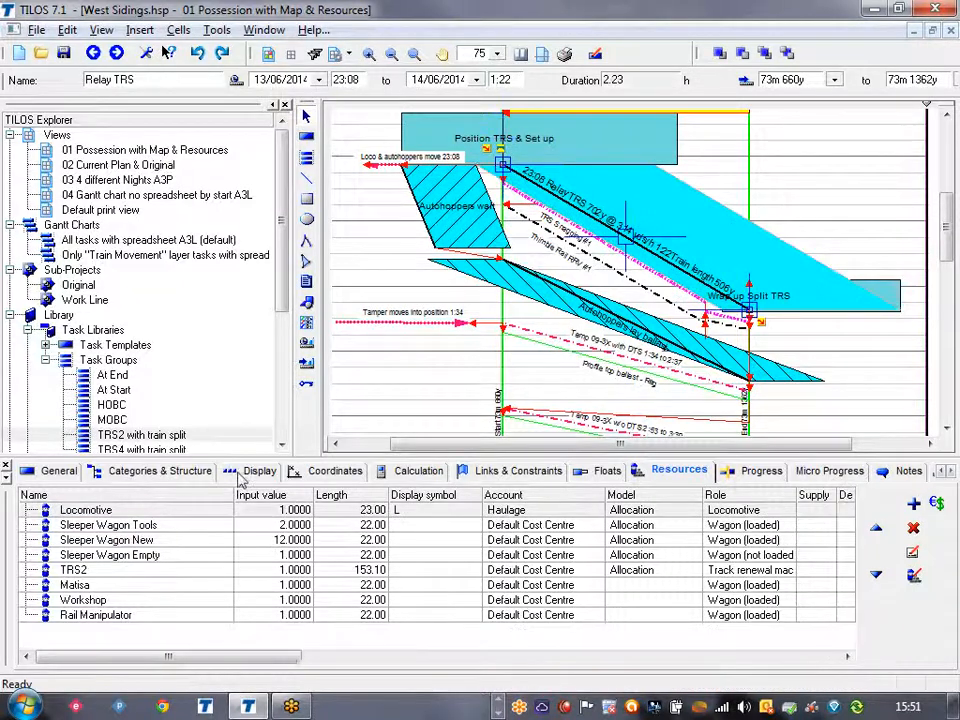
pyautogui.click(269, 541)
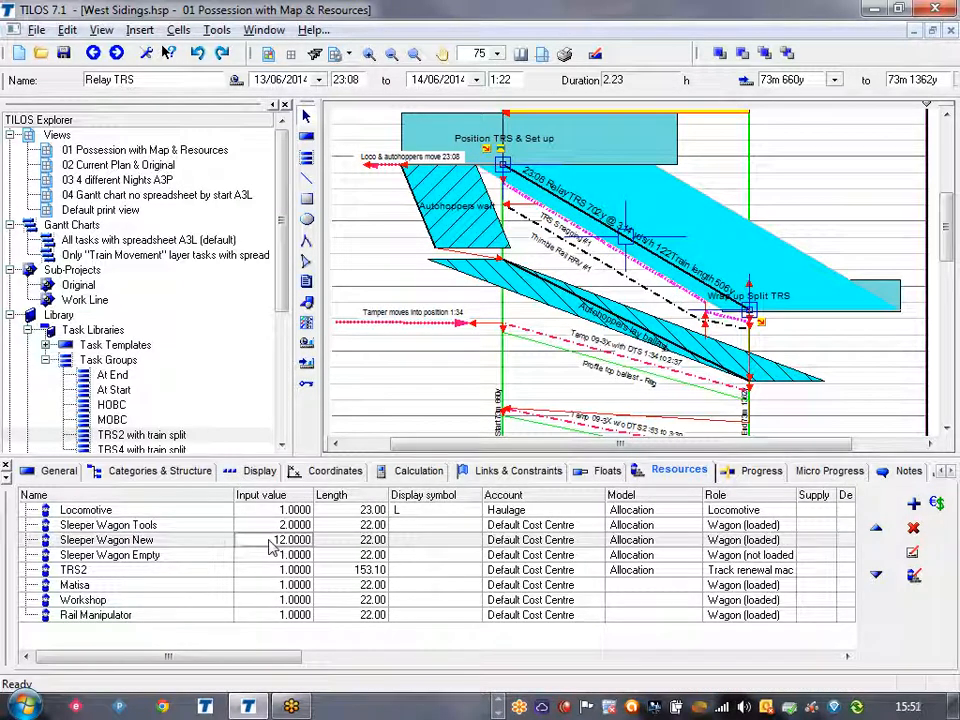
pyautogui.press('BackSpace')
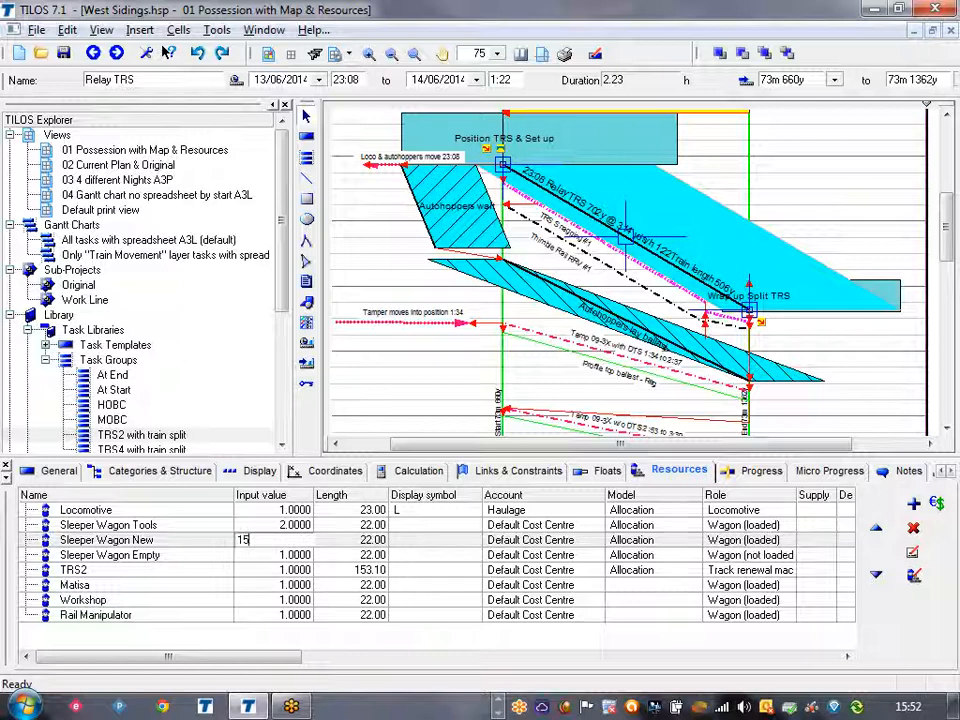
pyautogui.press('Return')
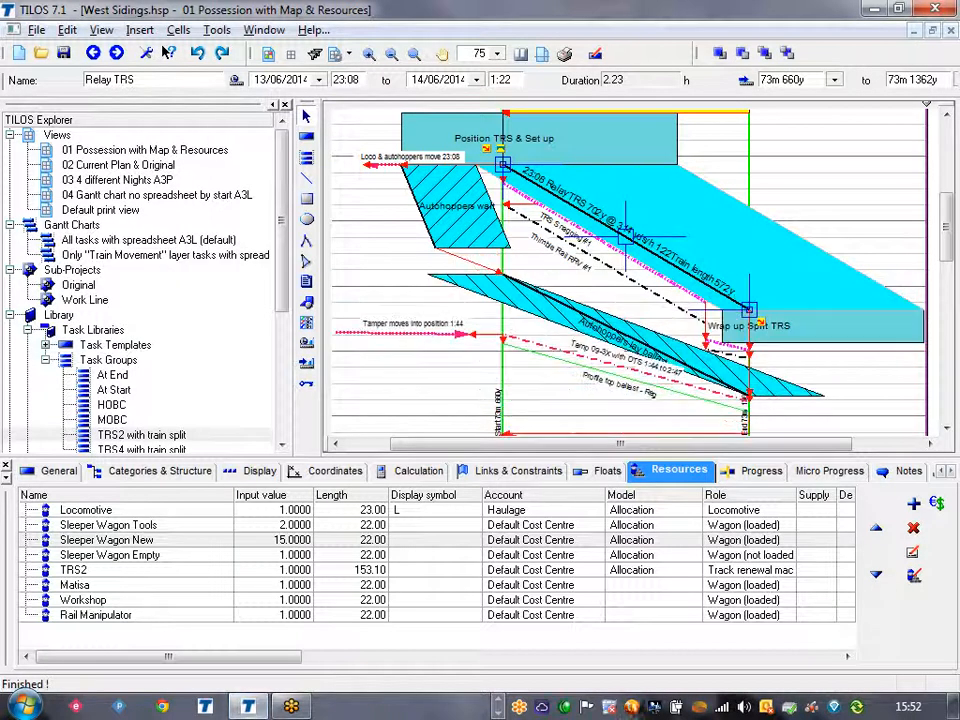
pyautogui.click(840, 385)
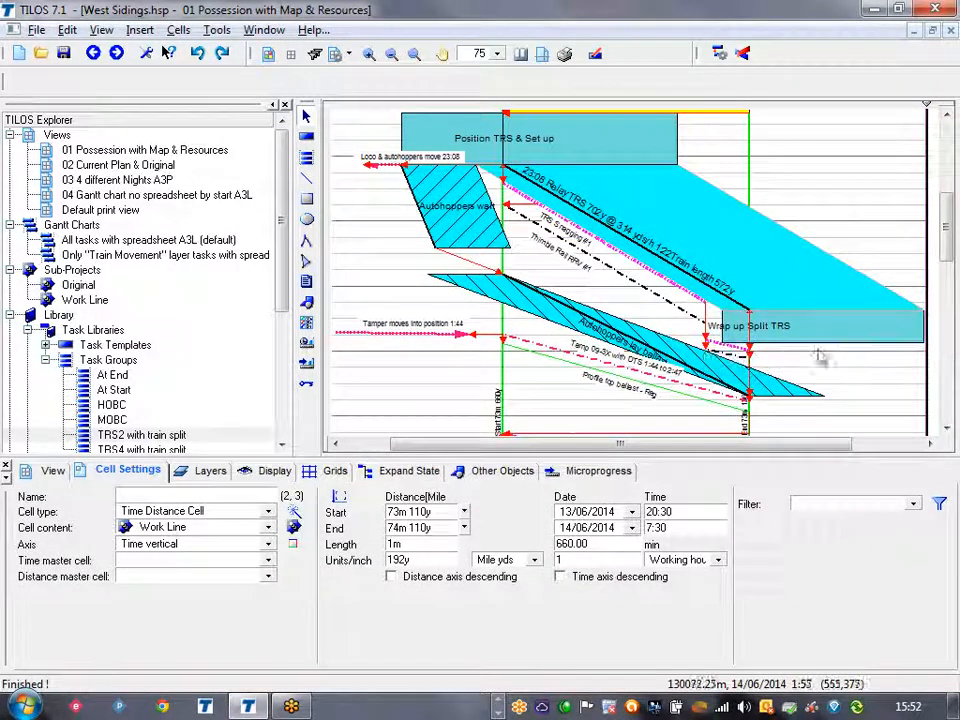
# Inspect the successor link from TRS Snagging #1 to TRS Snagging #2 without changing it.
pyautogui.click(638, 262)
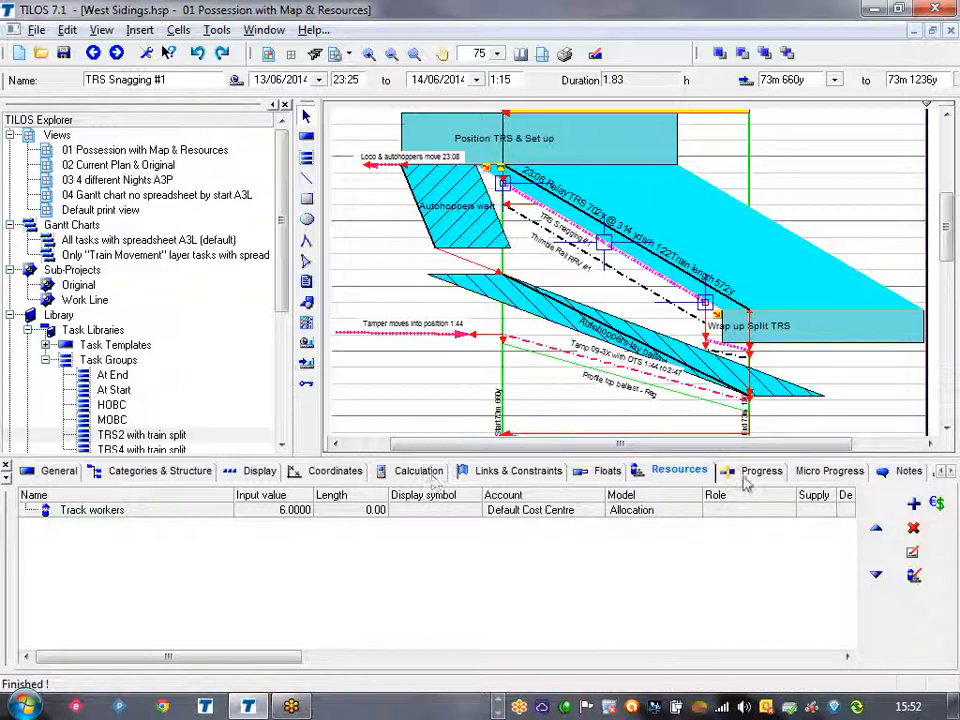
pyautogui.click(524, 471)
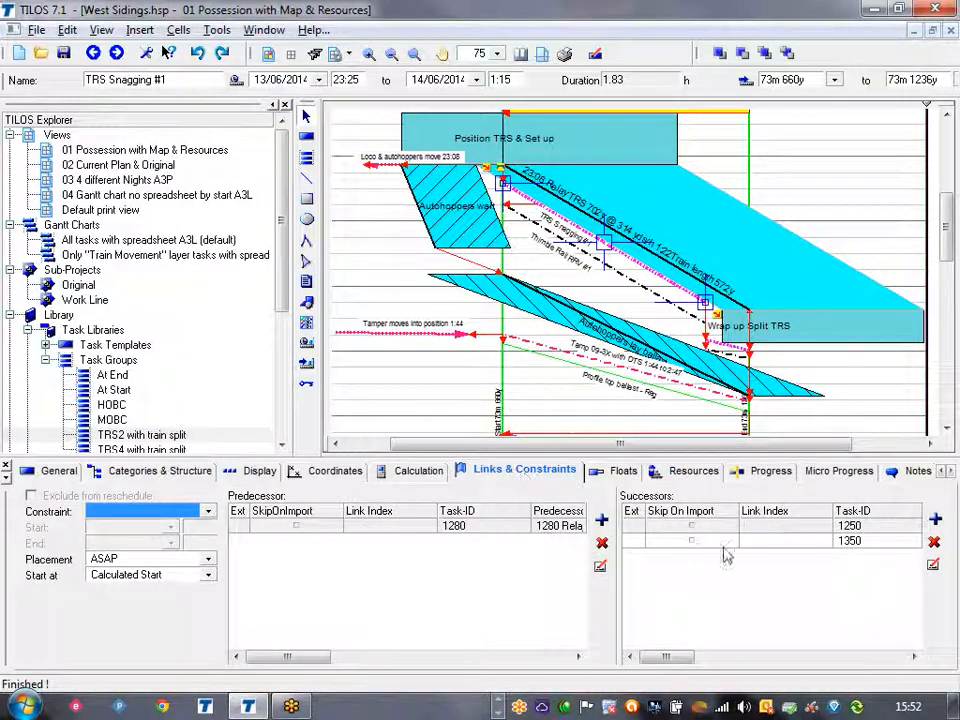
pyautogui.moveTo(667, 657); pyautogui.dragTo(712, 657)
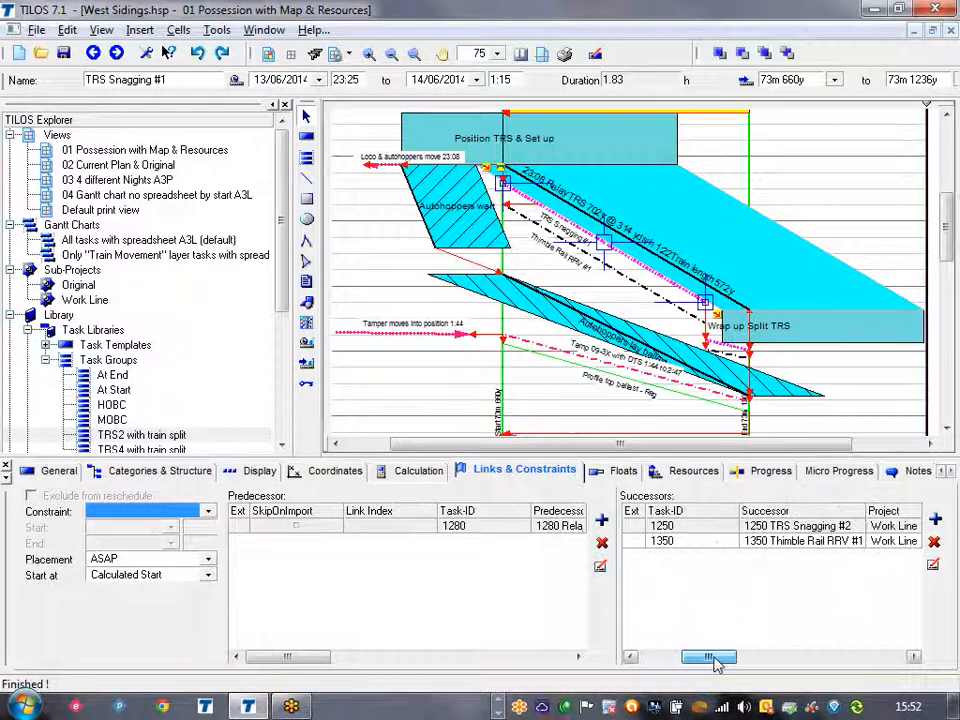
pyautogui.doubleClick(700, 525)
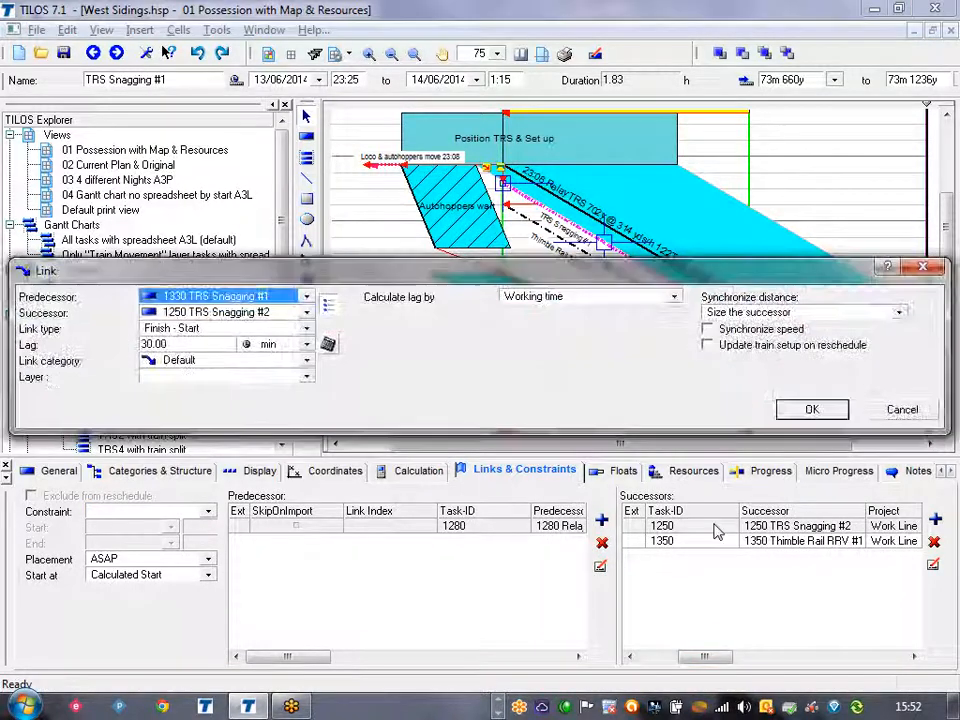
pyautogui.click(902, 410)
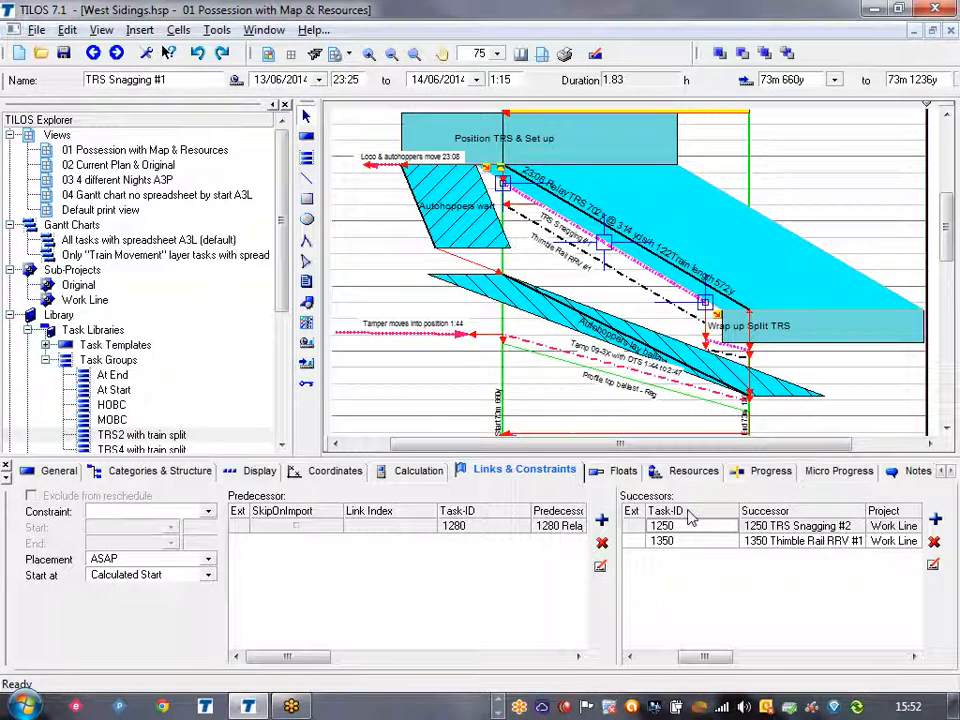
# Inspect the lag calculation and distance lag of the predecessor link from Relay TRS to TRS Snagging #1, leaving it unchanged.
pyautogui.doubleClick(498, 527)
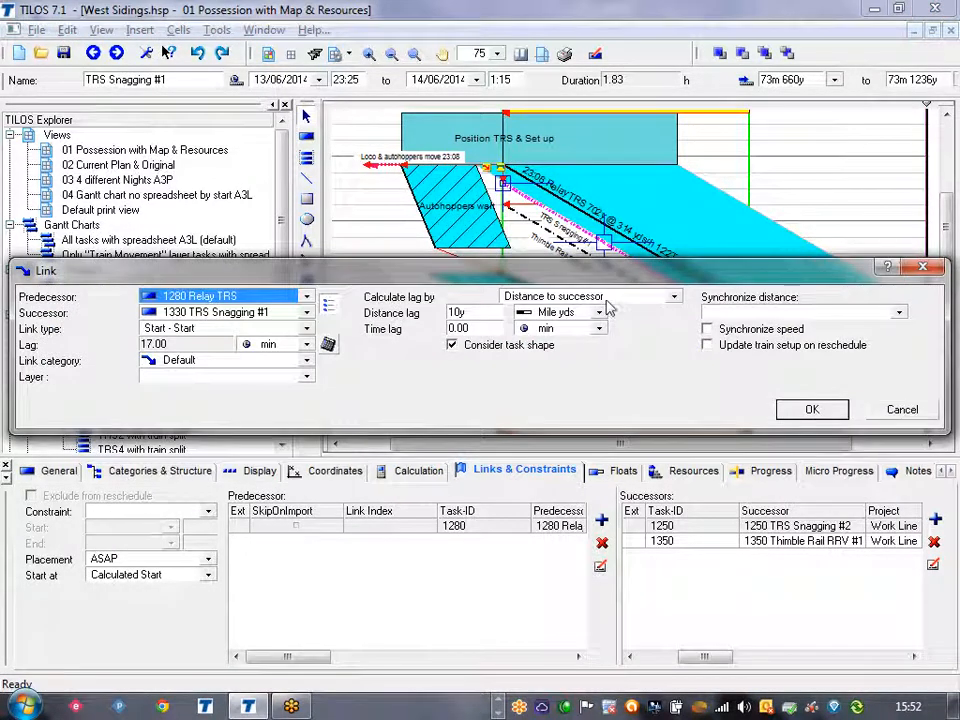
pyautogui.moveTo(634, 276); pyautogui.dragTo(636, 430)
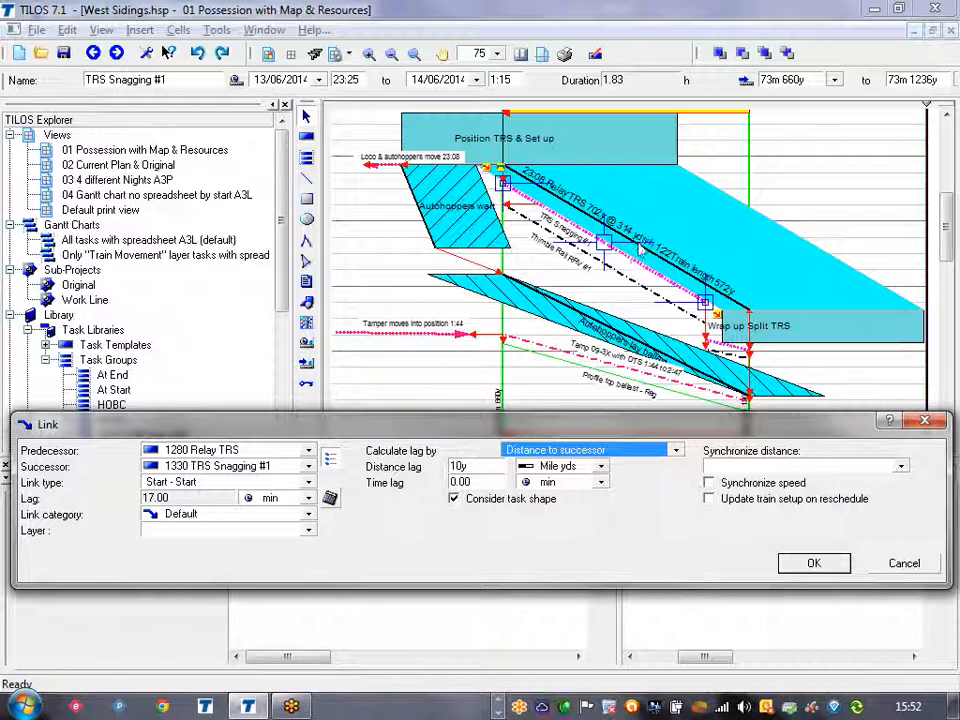
pyautogui.doubleClick(462, 466)
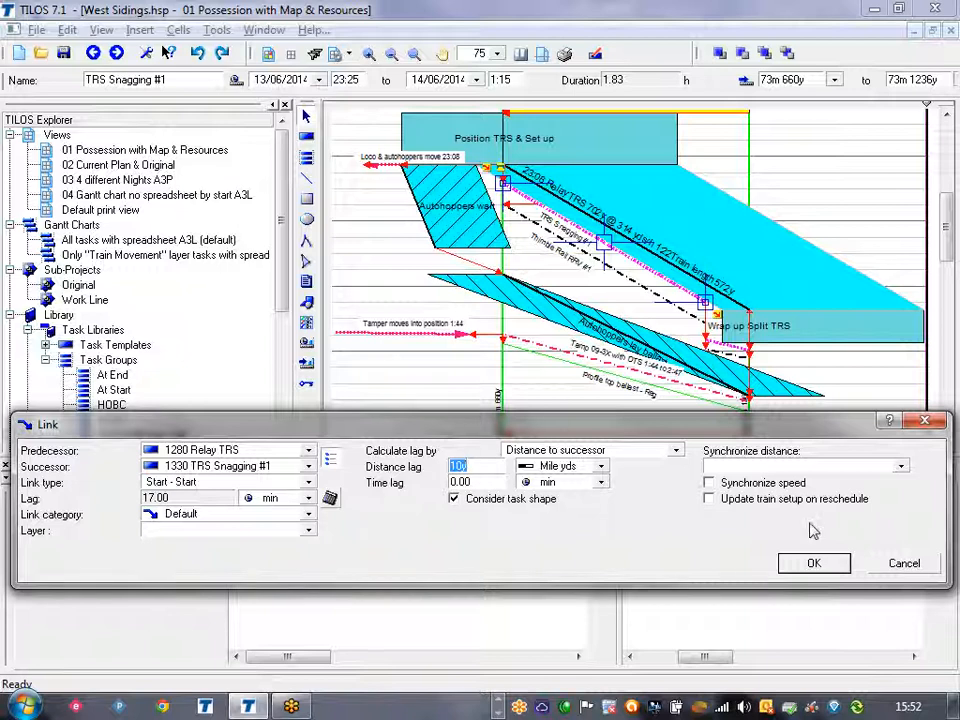
pyautogui.click(903, 565)
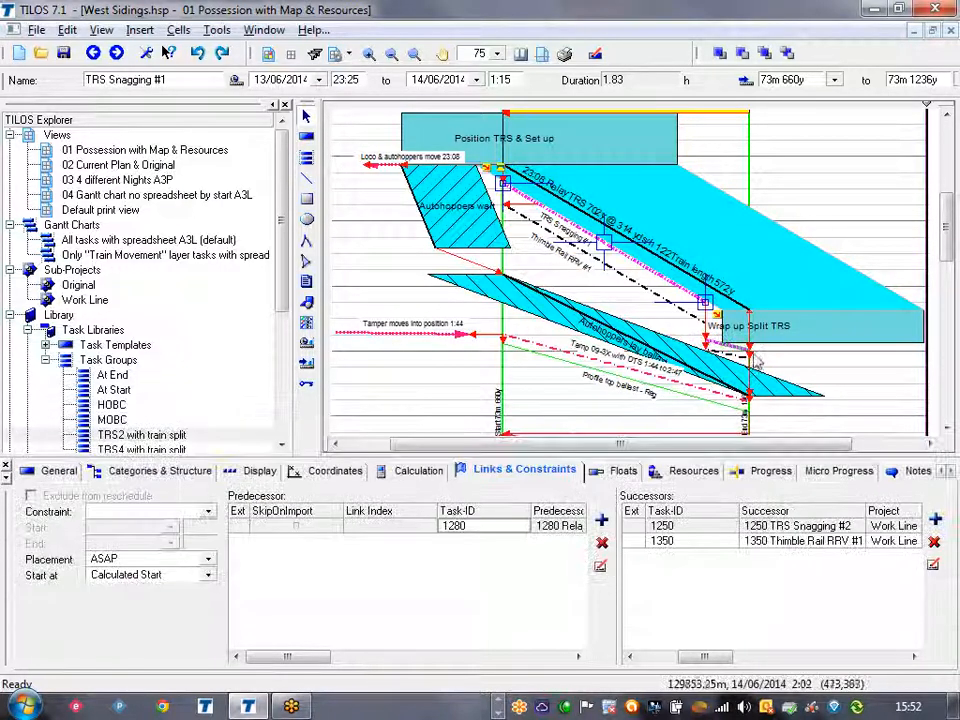
# Inspect the length-based lag on the link between TRS Snagging #1 and Thimble Rail RRV #1 in the chart.
pyautogui.click(815, 374)
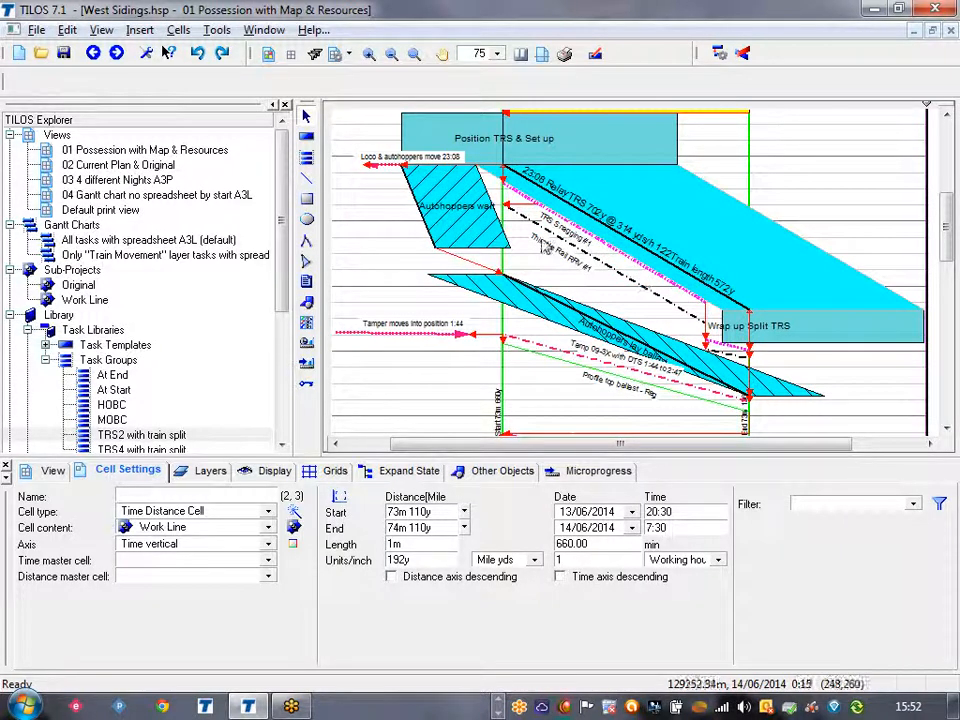
pyautogui.click(527, 212)
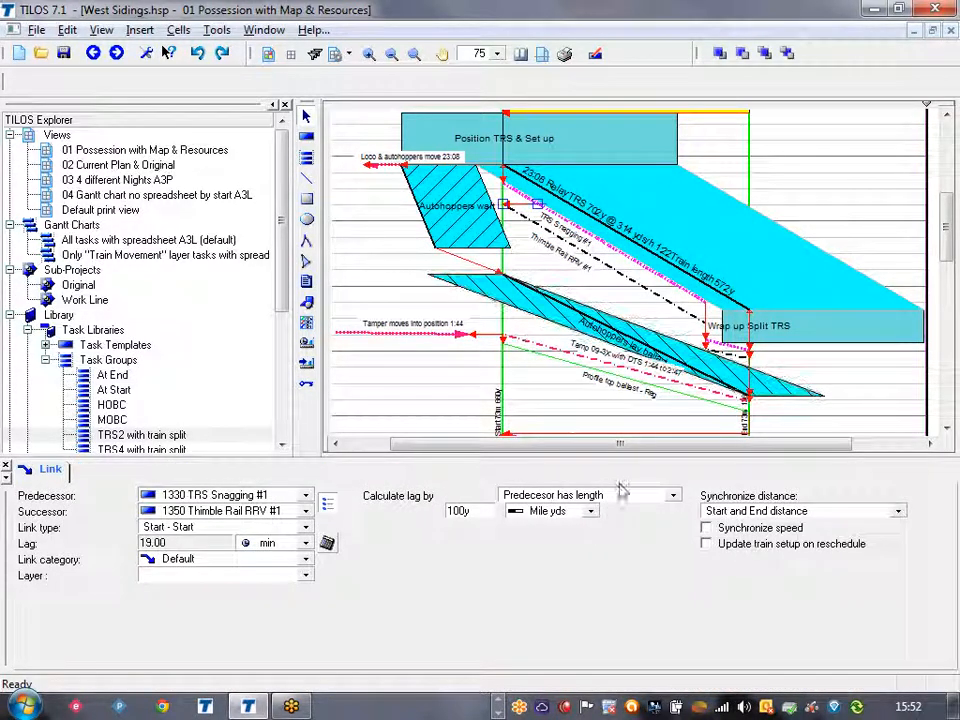
pyautogui.doubleClick(476, 511)
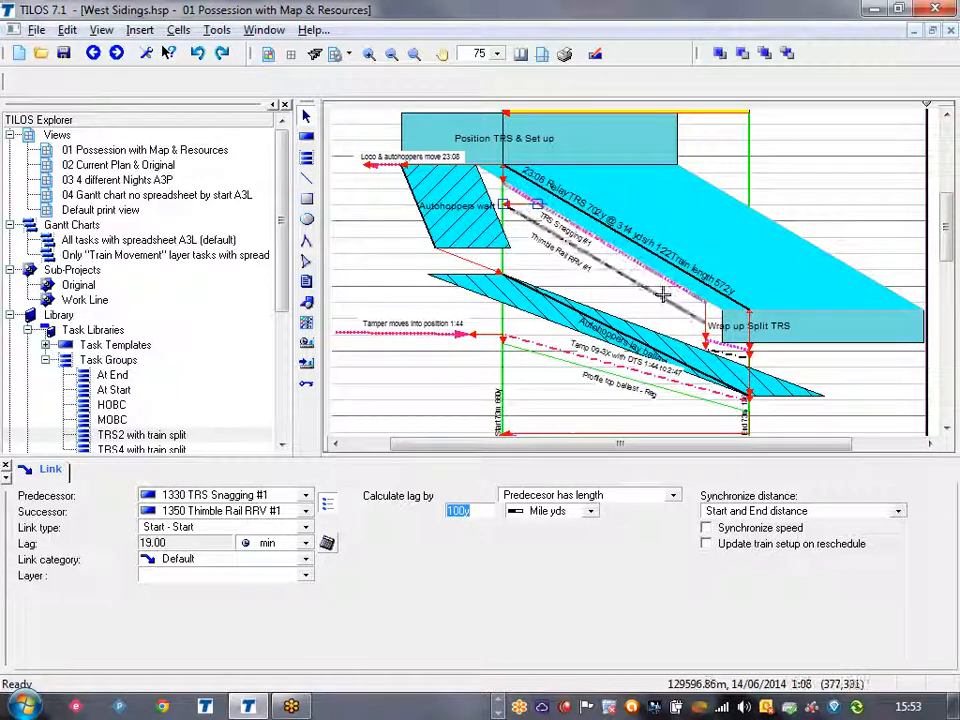
# Inspect the link from TRS Snagging #1 to TRS Snagging #2, including its lag and distance synchronization.
pyautogui.moveTo(734, 348)
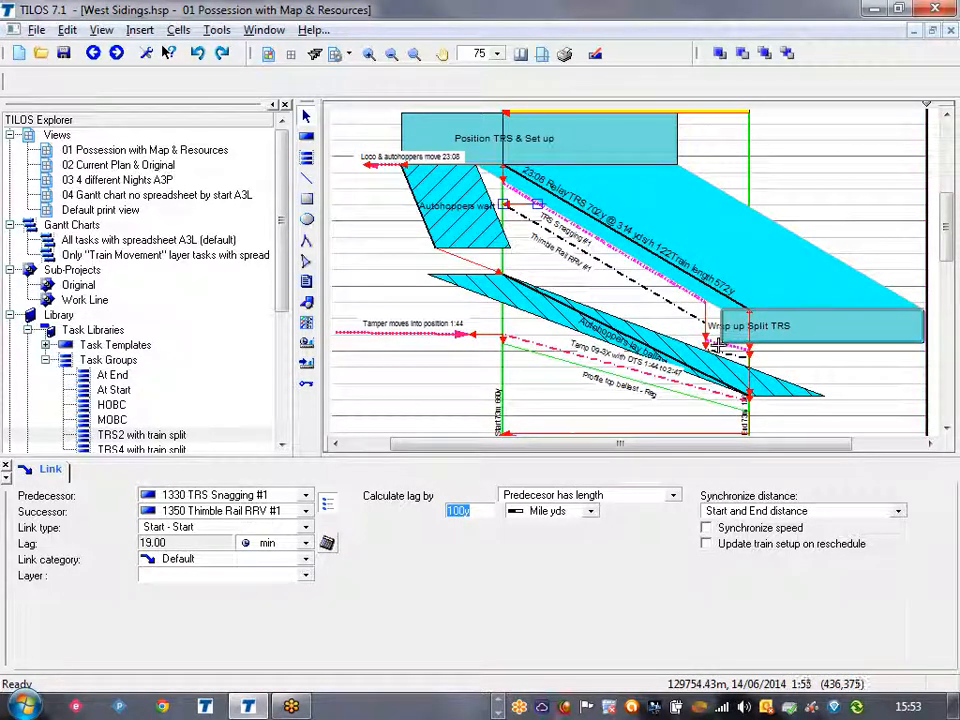
pyautogui.click(712, 343)
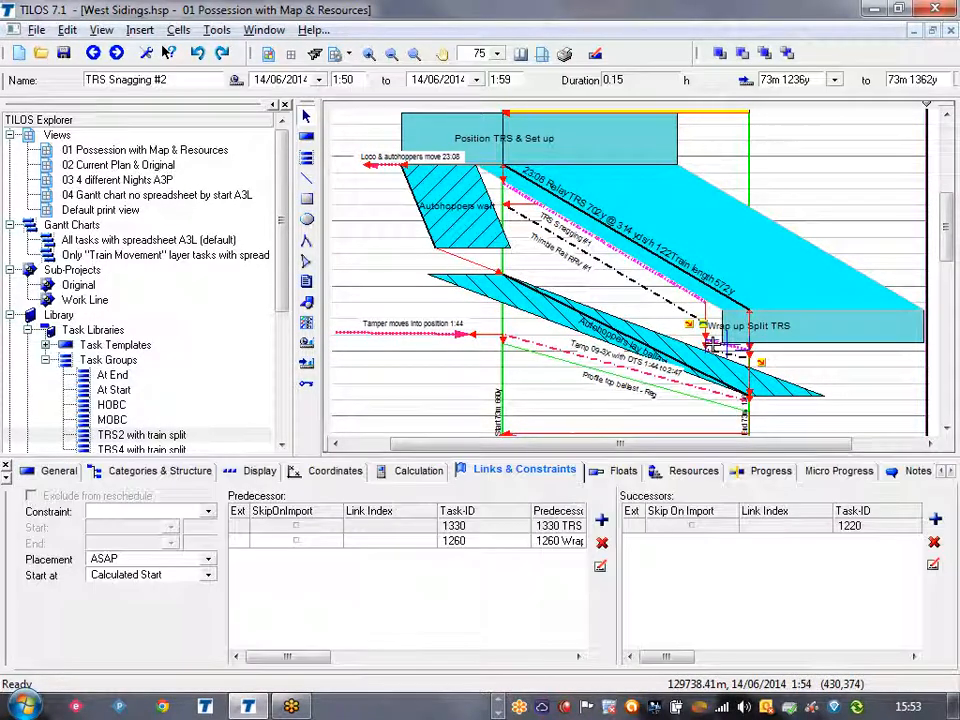
pyautogui.click(679, 341)
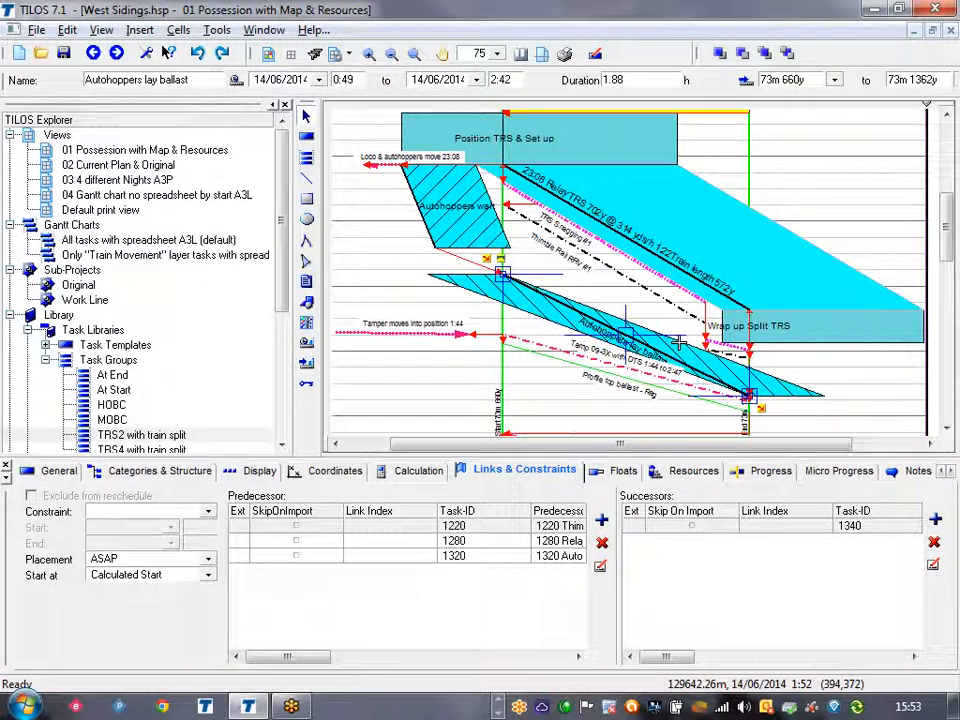
pyautogui.click(790, 370)
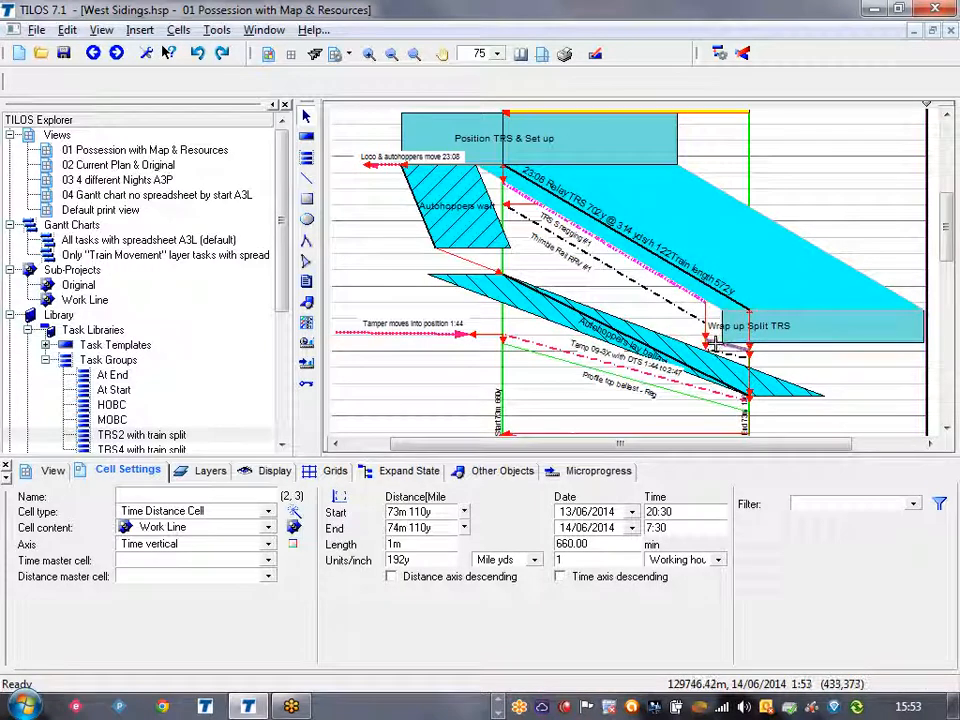
pyautogui.click(694, 298)
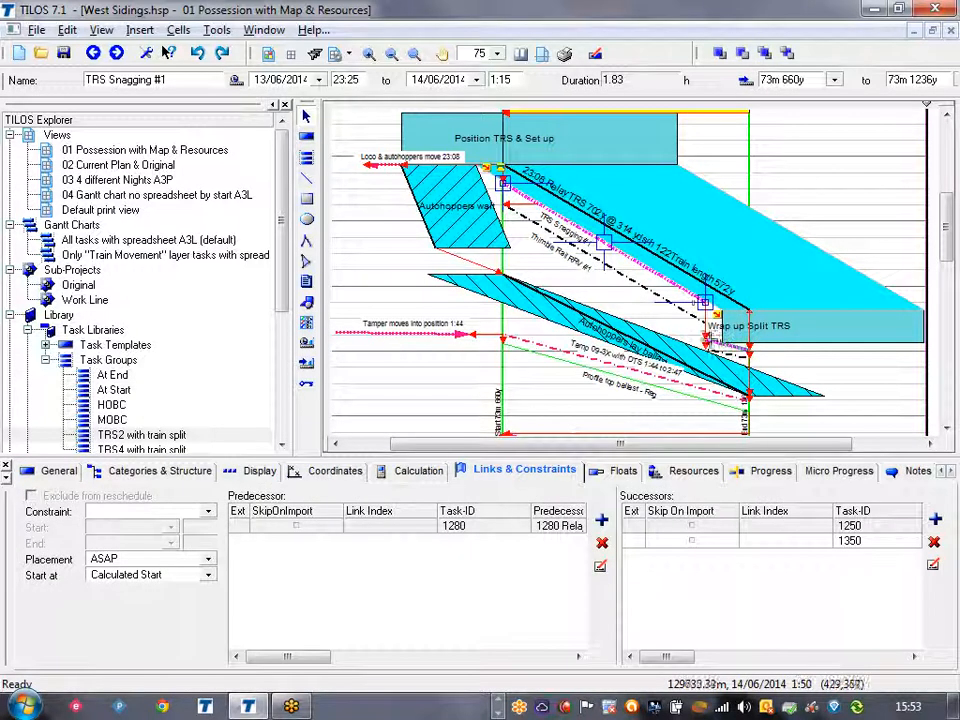
pyautogui.click(712, 343)
pyautogui.click(708, 333)
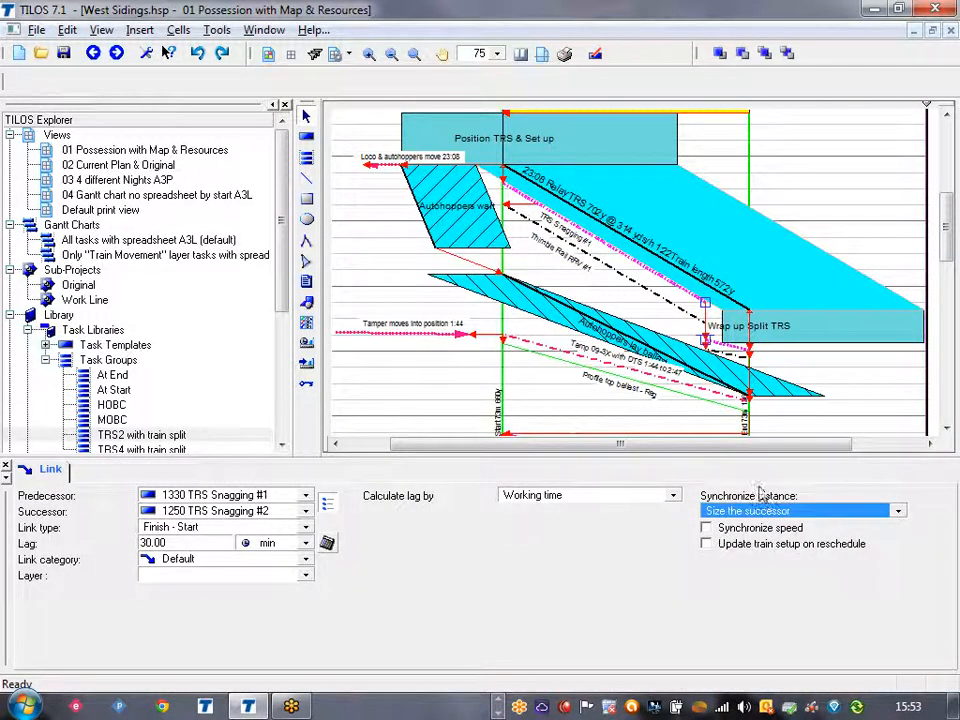
# Shorten TRS Snagging #1 in the chart to end at about 73m 1186y and reschedule the linked tasks.
pyautogui.click(702, 297)
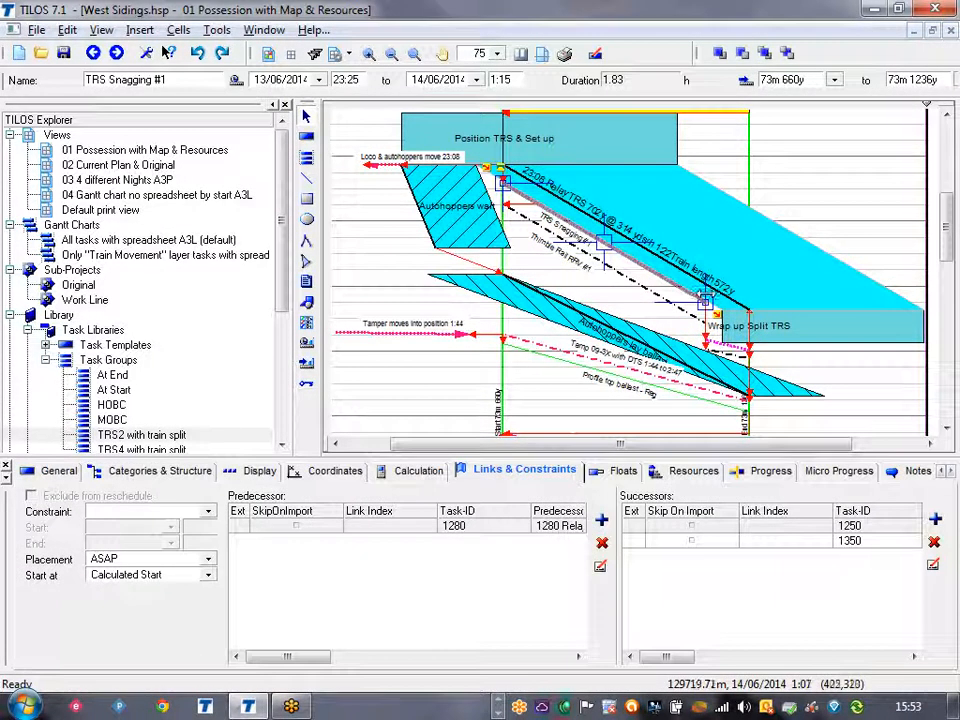
pyautogui.click(672, 330)
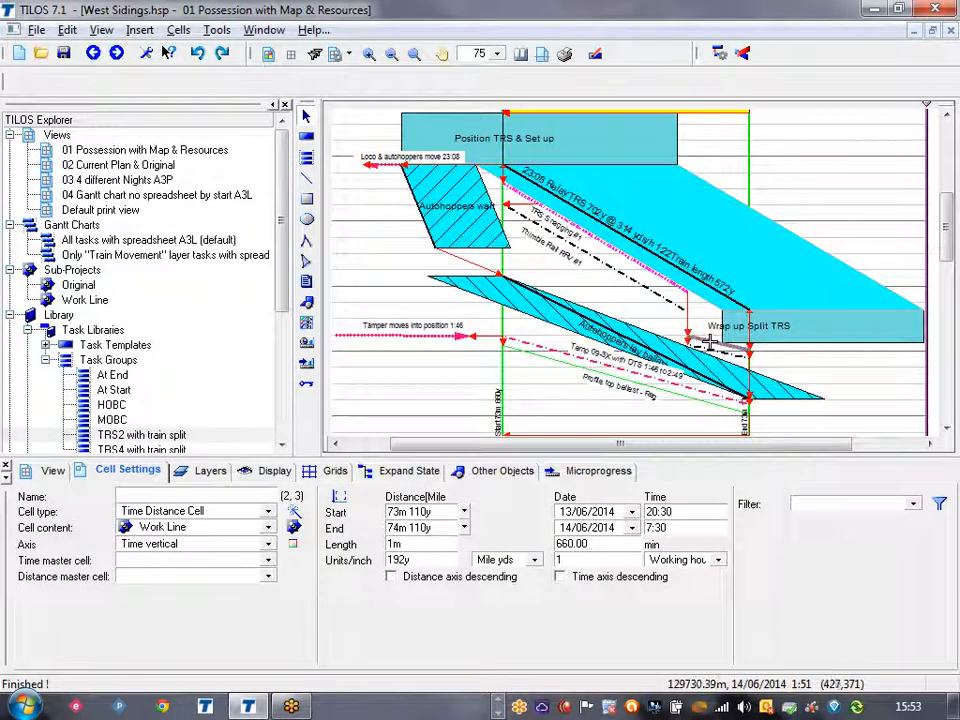
pyautogui.click(667, 301)
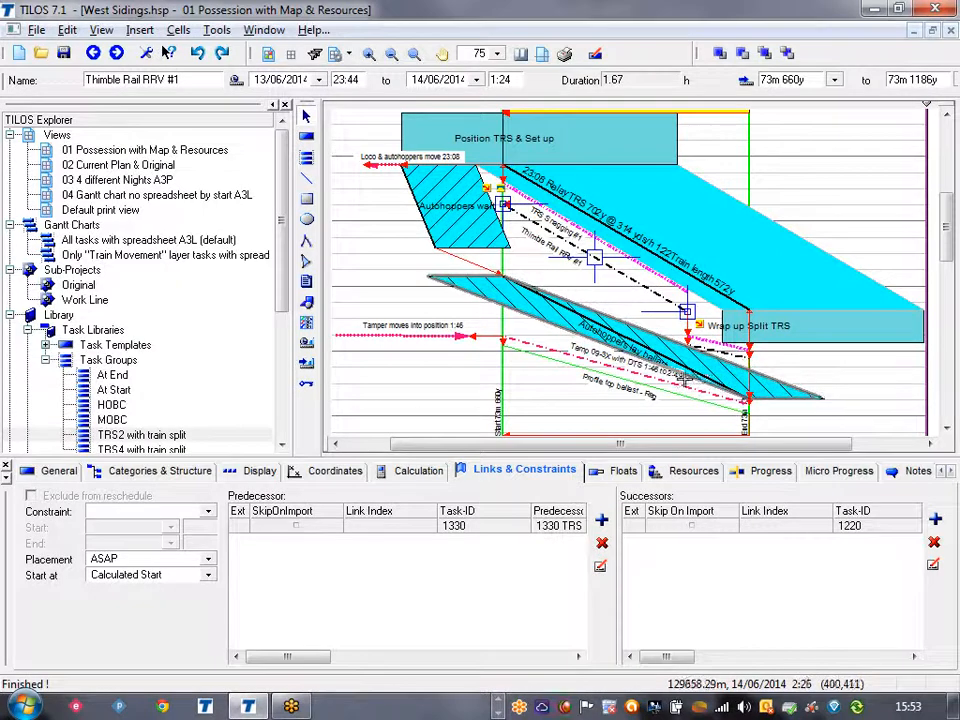
# Move the Autohoppers lay ballast task in the chart so that it starts at about 1:20.
pyautogui.click(700, 376)
pyautogui.moveTo(700, 376); pyautogui.dragTo(662, 367)
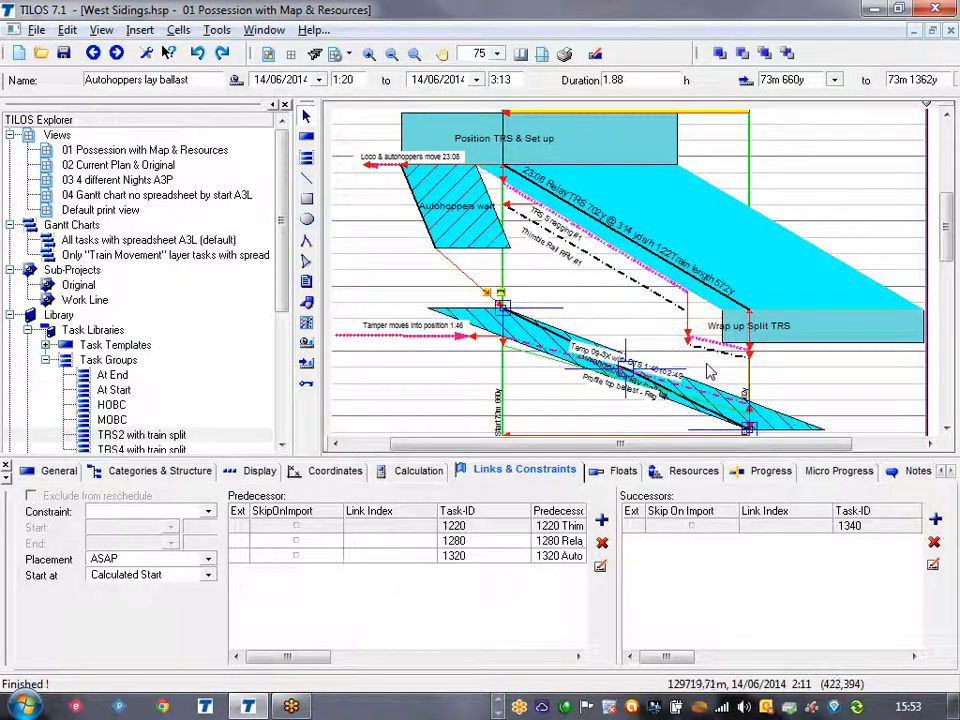
# Inspect the predecessor links of Thimble Rail RRV #2 from Thimble Rail RRV #1 and TRS Snagging #2, leaving both as they are.
pyautogui.click(711, 365)
pyautogui.click(720, 354)
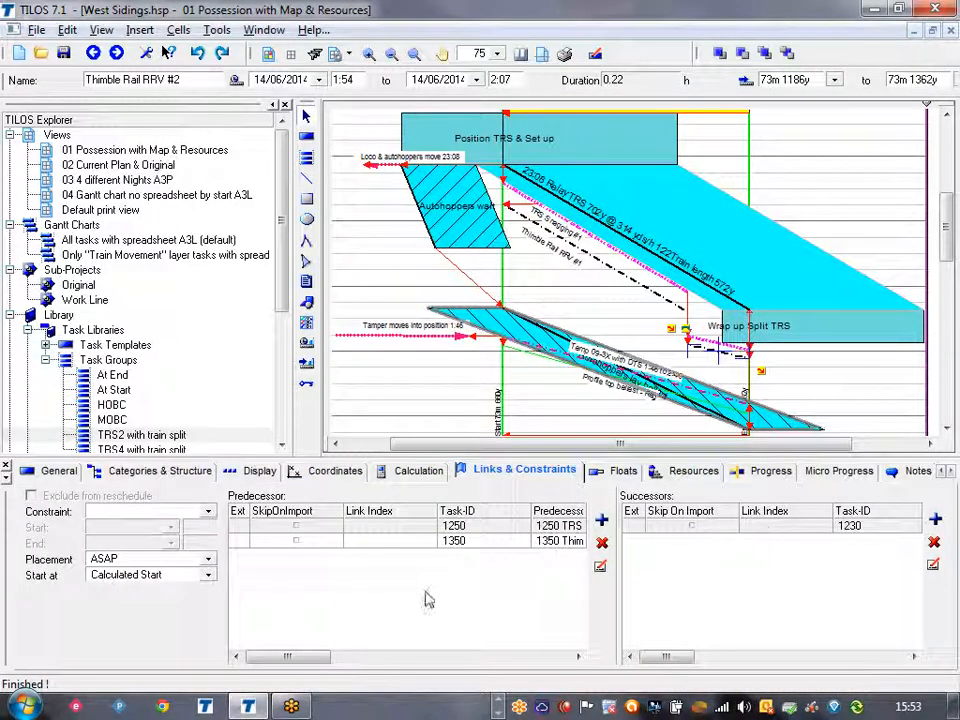
pyautogui.moveTo(296, 657); pyautogui.dragTo(358, 657)
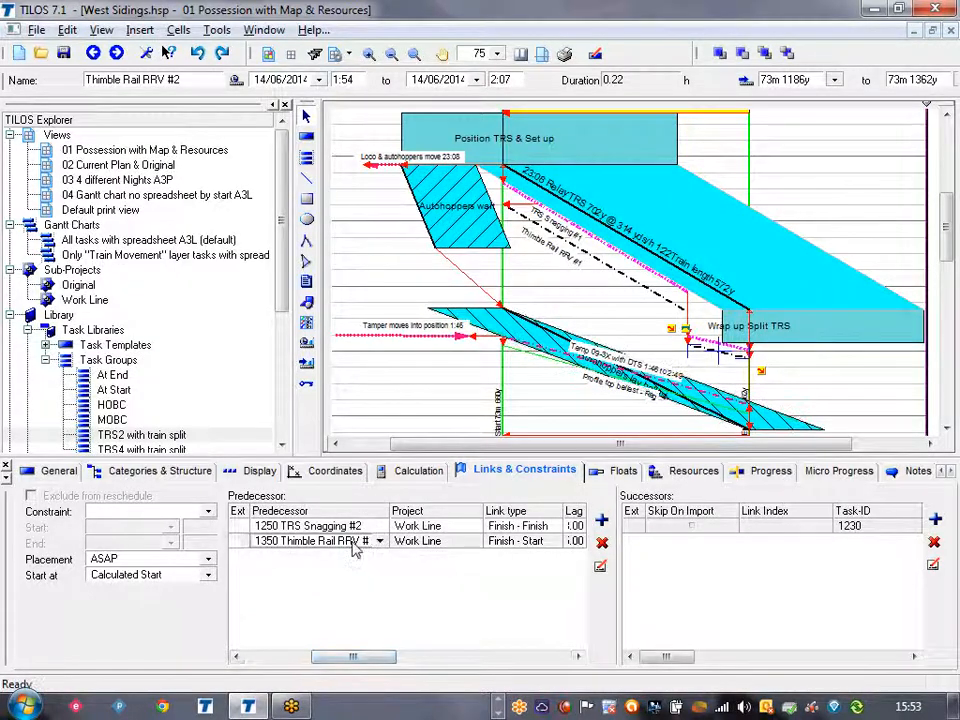
pyautogui.doubleClick(362, 541)
pyautogui.click(904, 410)
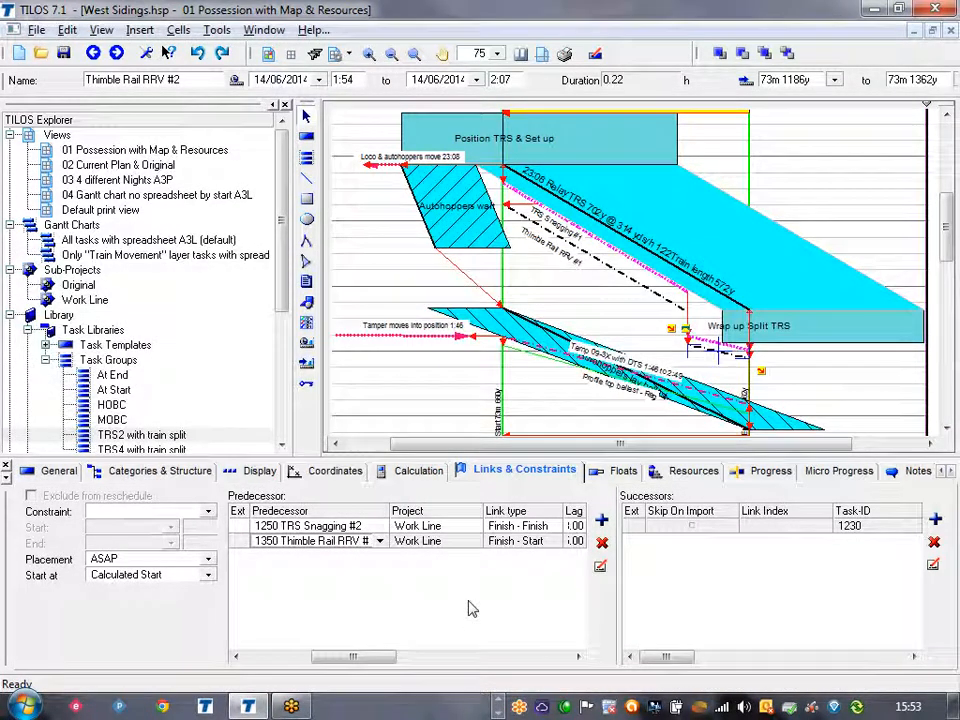
pyautogui.doubleClick(340, 526)
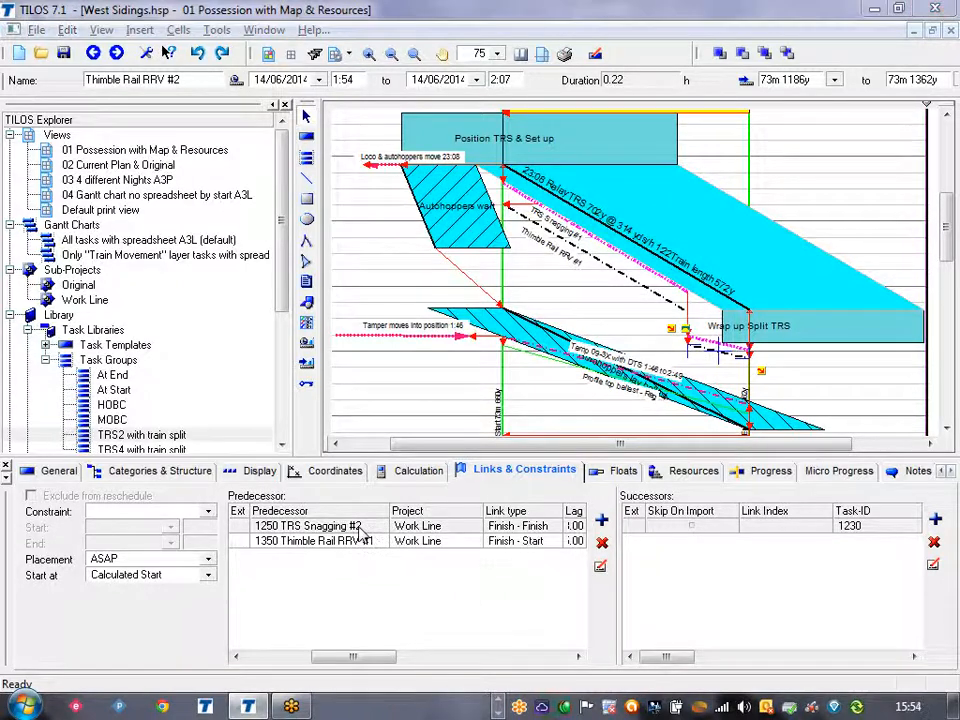
pyautogui.click(552, 300)
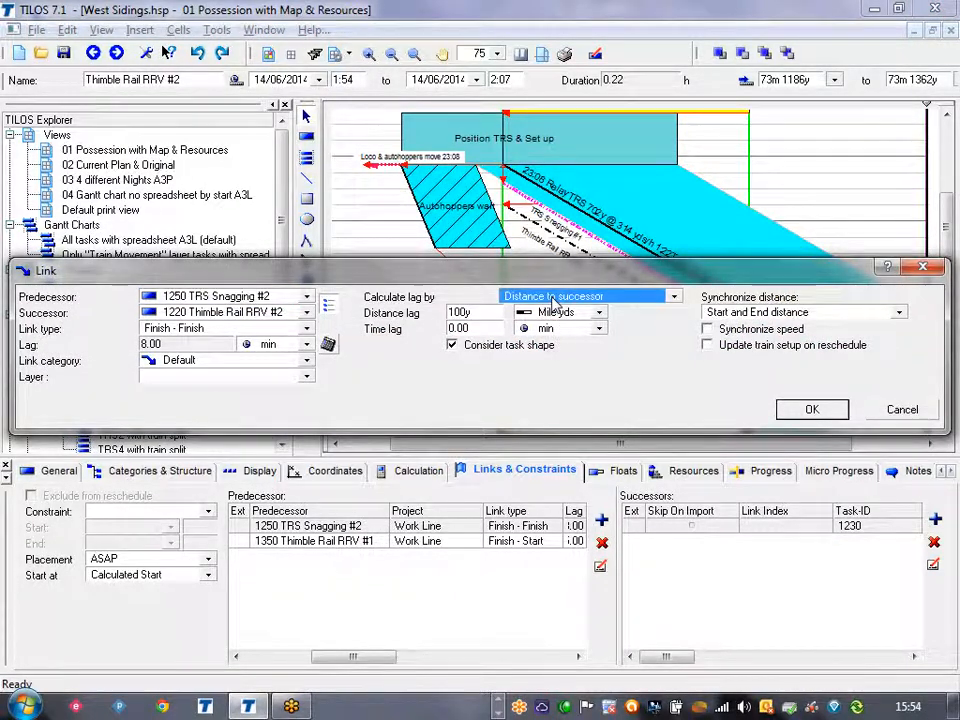
pyautogui.moveTo(559, 278); pyautogui.dragTo(542, 422)
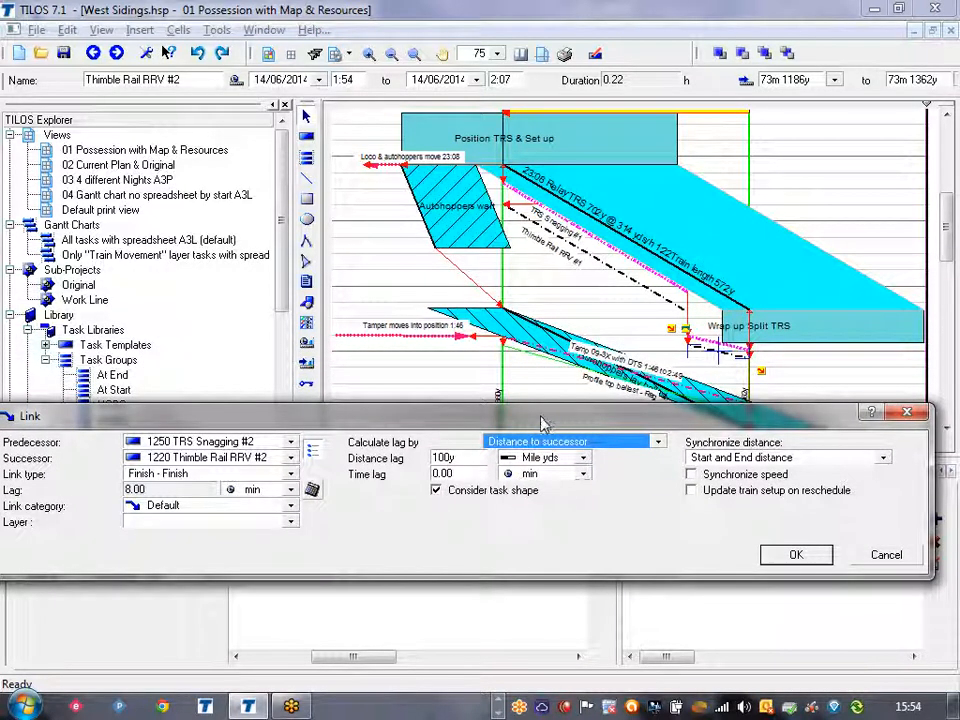
pyautogui.click(884, 562)
# Reschedule the tasks so that Autohoppers lay ballast follows its links.
pyautogui.click(590, 413)
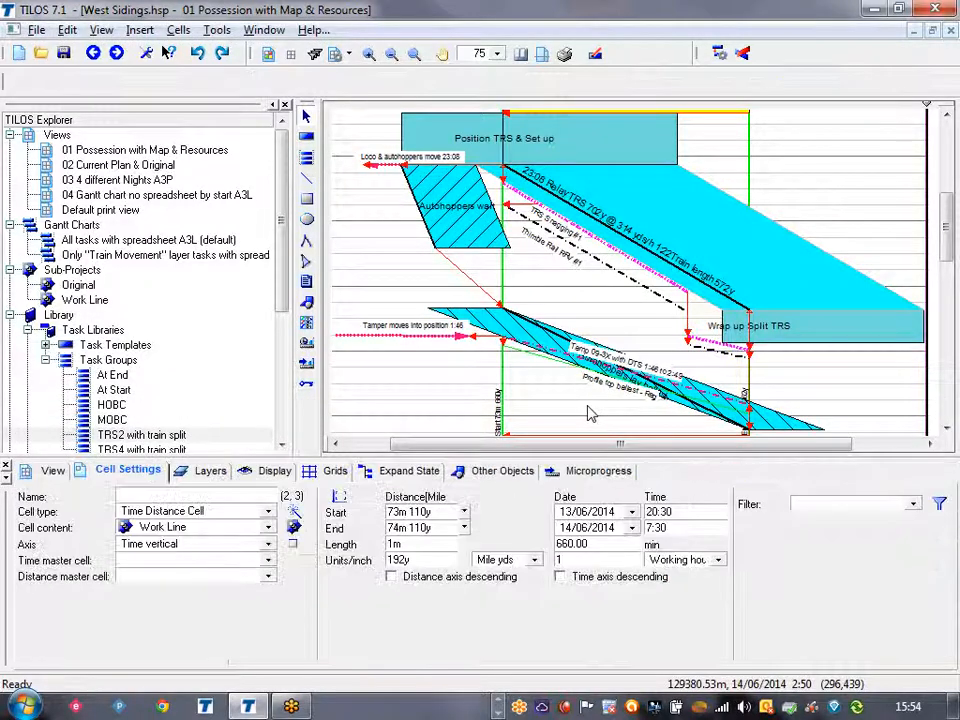
pyautogui.press('F9')
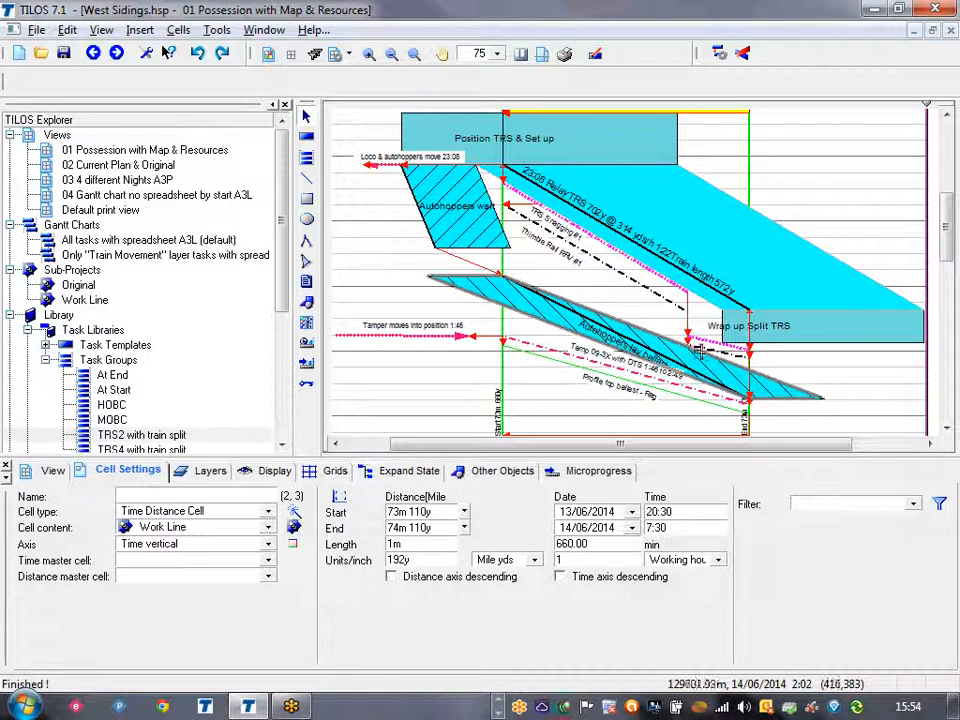
# Inspect the distance lag on the successor link from Thimble Rail RRV #2 to Autohoppers lay ballast without changing it.
pyautogui.click(712, 351)
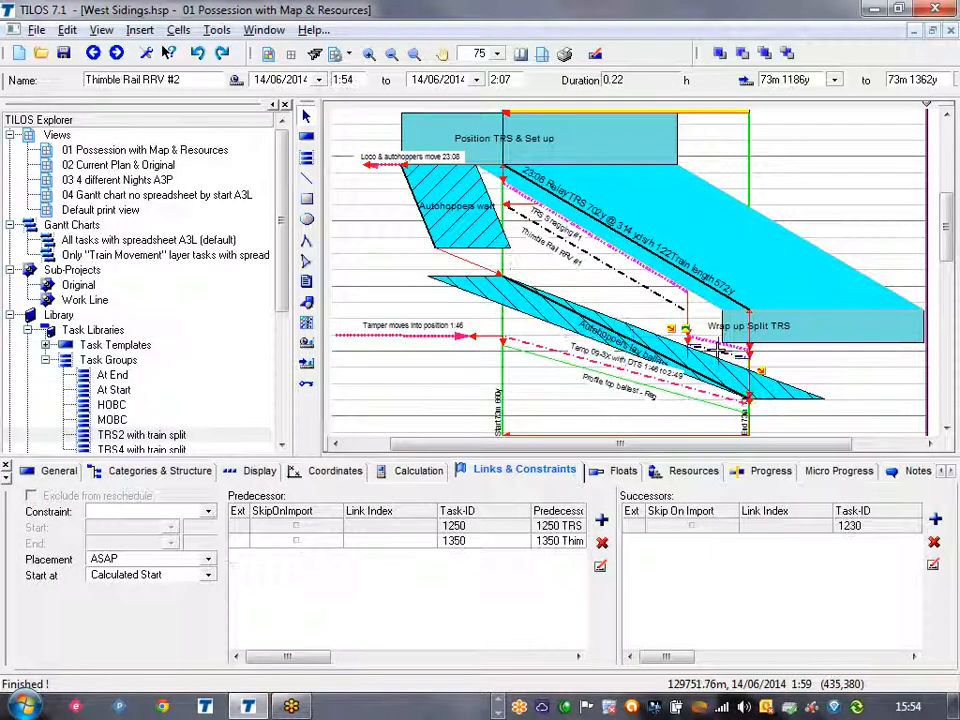
pyautogui.doubleClick(785, 526)
pyautogui.doubleClick(474, 313)
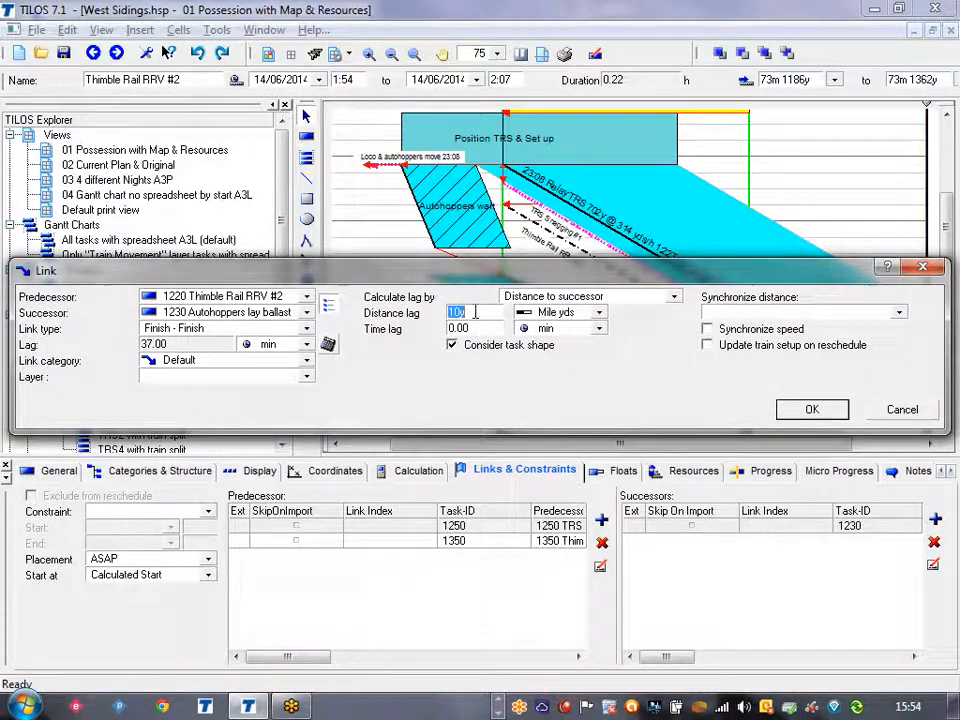
pyautogui.moveTo(500, 280); pyautogui.dragTo(474, 450)
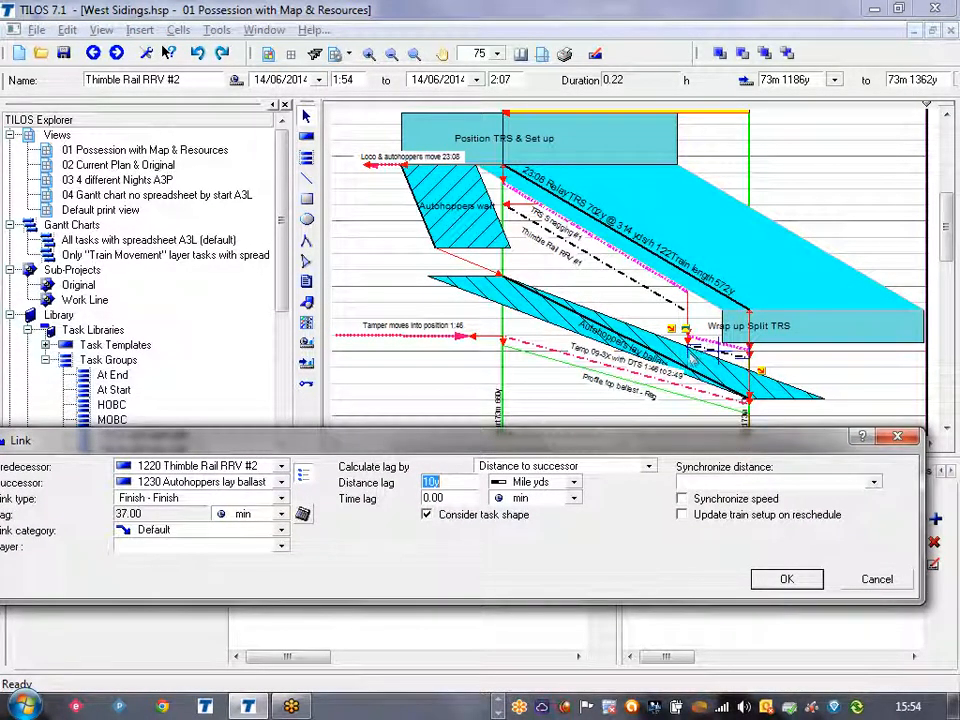
pyautogui.click(879, 581)
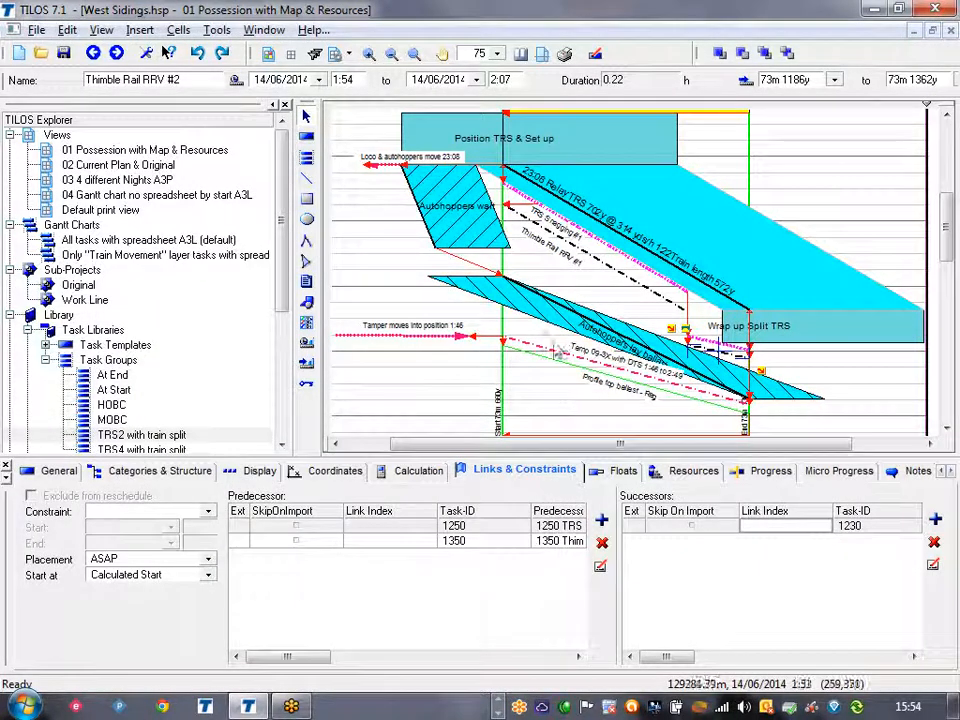
# Extend TRS Snagging #1 in the chart to end at about 73m 1263y and reschedule the tasks.
pyautogui.click(561, 304)
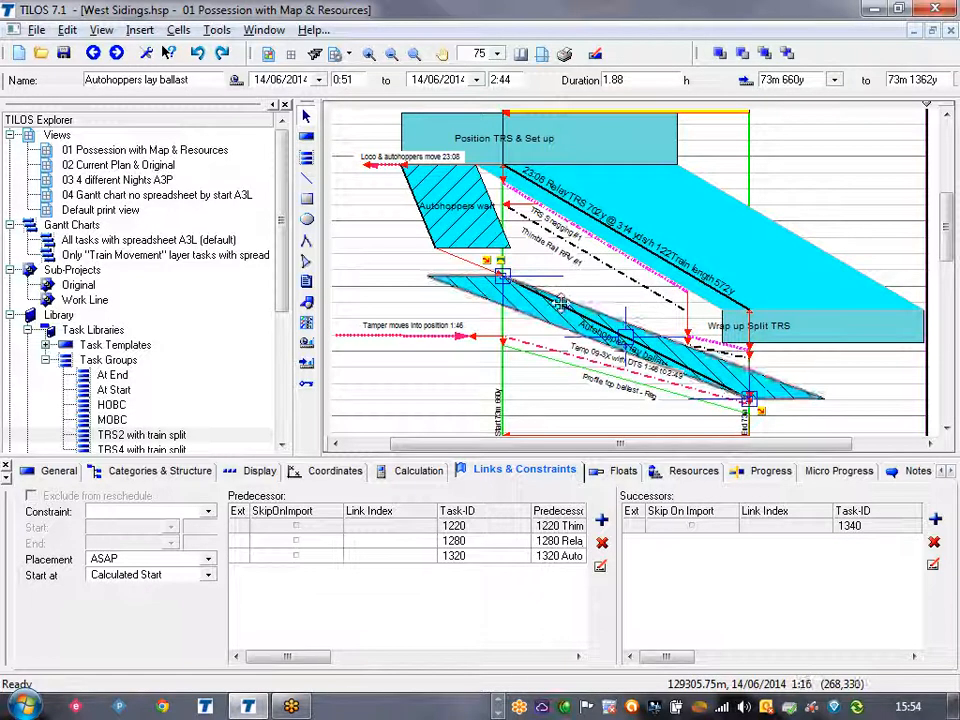
pyautogui.click(665, 284)
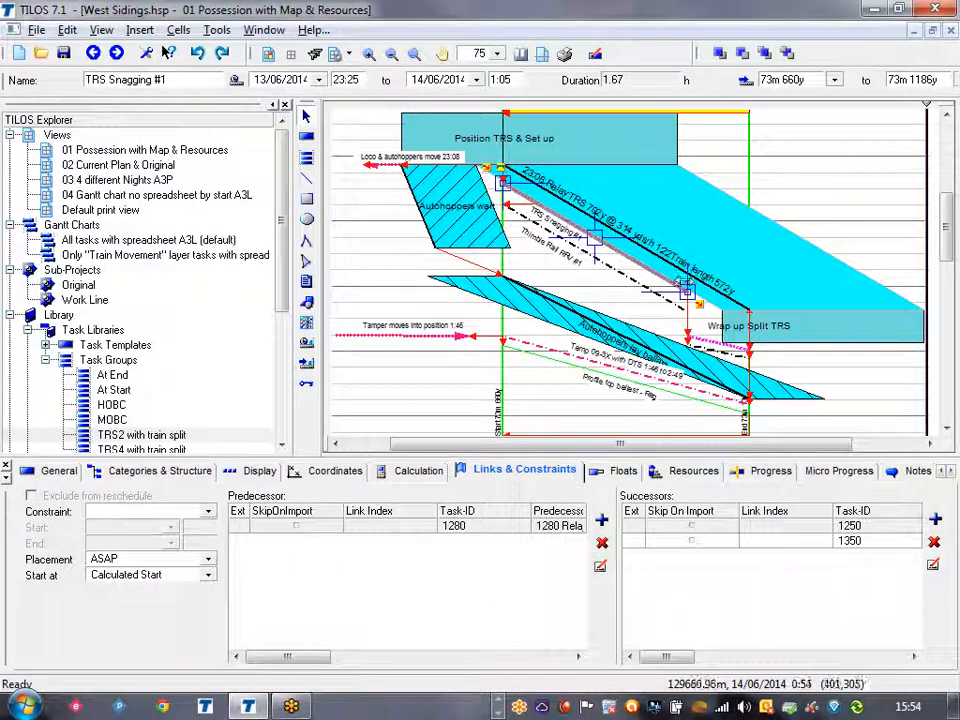
pyautogui.moveTo(686, 290); pyautogui.dragTo(714, 288)
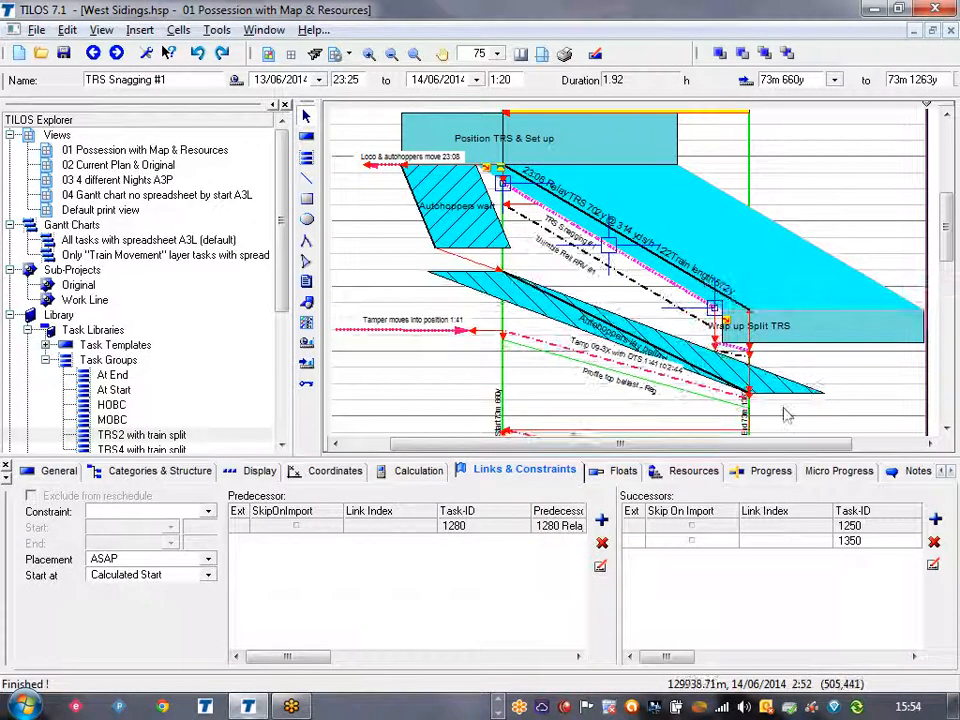
pyautogui.click(515, 385)
# Shorten the Relay TRS task in the chart to end at about 73m 1258y.
pyautogui.click(657, 290)
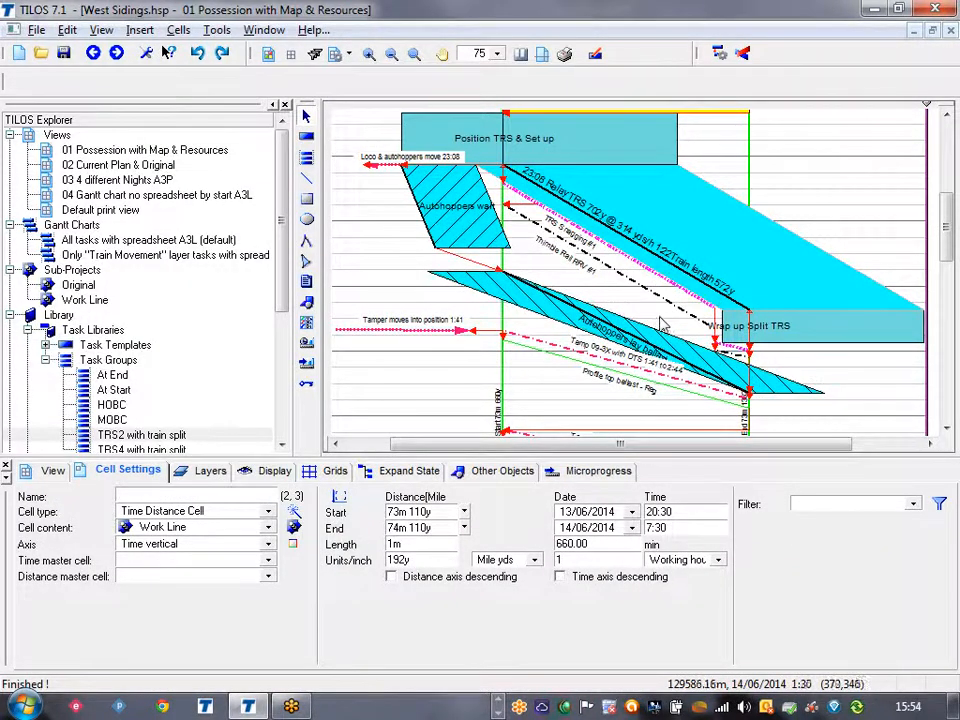
pyautogui.click(768, 248)
pyautogui.moveTo(749, 285); pyautogui.dragTo(712, 270)
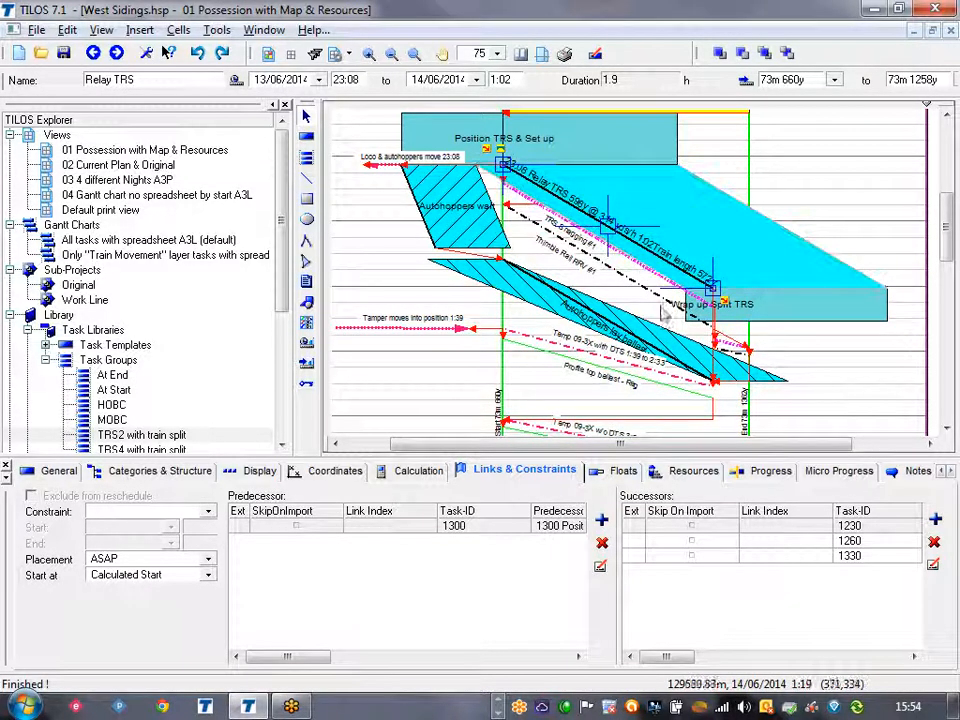
# Shorten TRS Snagging #1 to end at about 73m 1154y and reschedule the tasks.
pyautogui.click(653, 278)
pyautogui.click(655, 276)
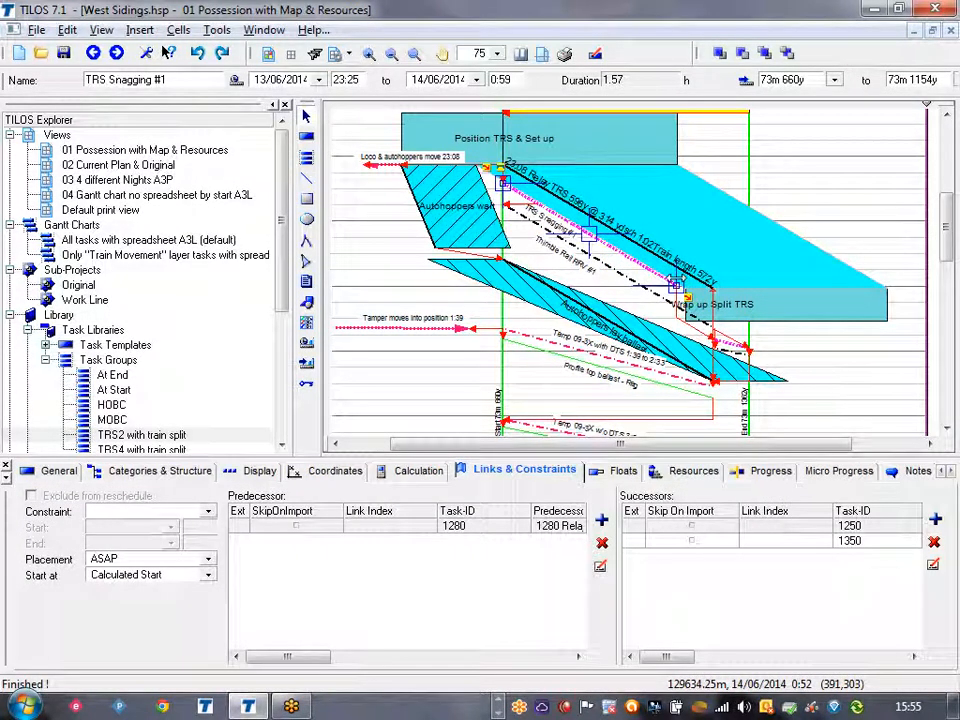
pyautogui.press('F9')
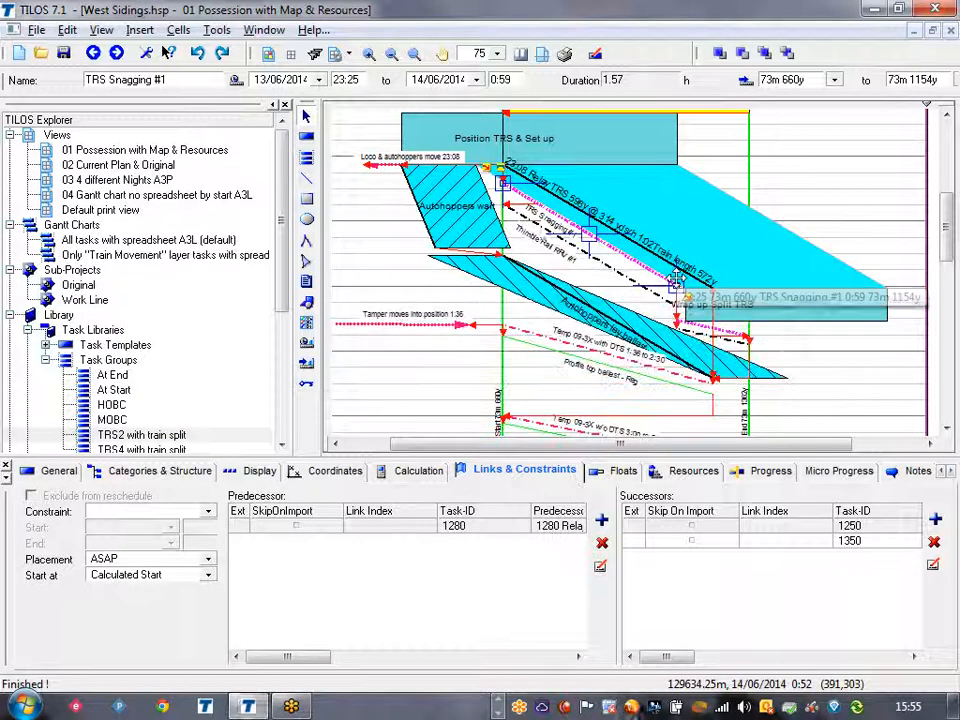
# Shorten TRS Snagging #2 in the chart to end at about 73m 1258y, level with the end of Relay TRS.
pyautogui.click(728, 329)
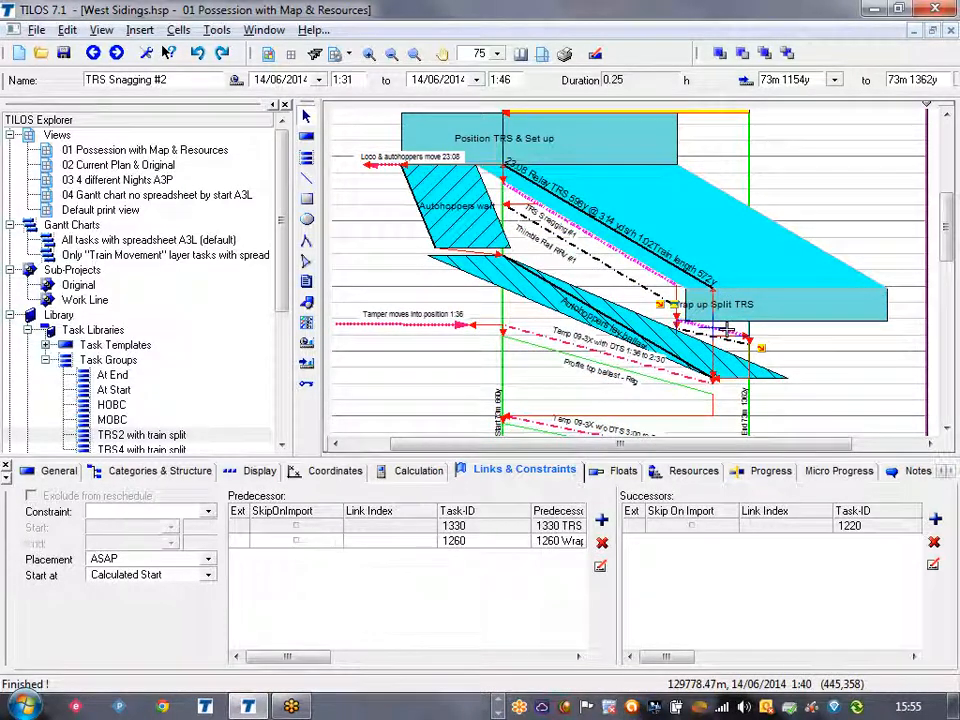
pyautogui.moveTo(748, 329); pyautogui.dragTo(713, 325)
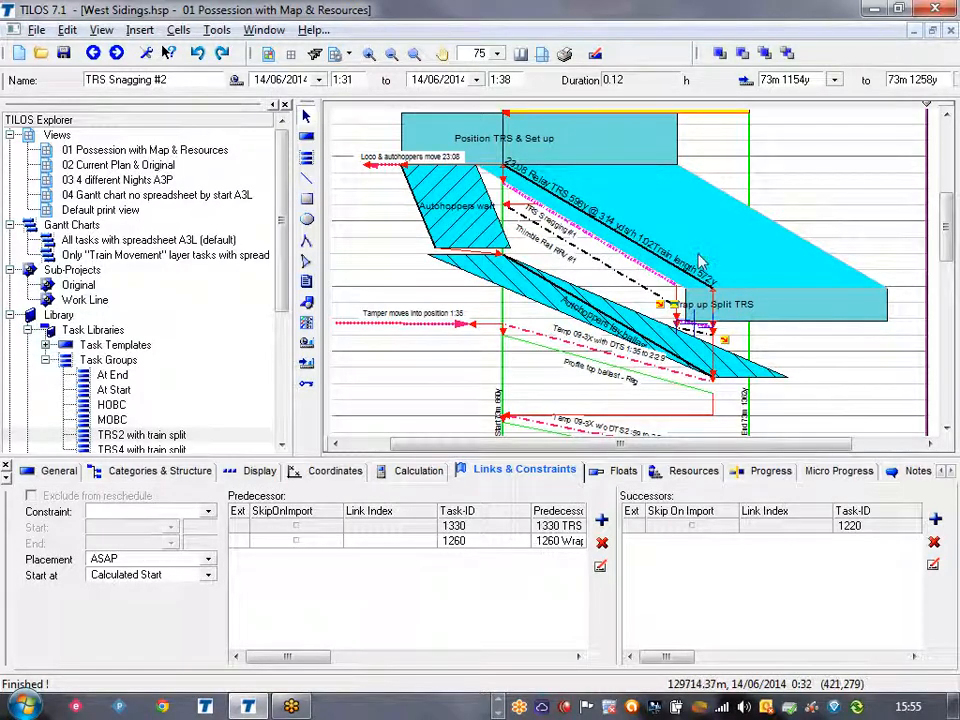
# Review Relay TRS, Wrap up Split TRS, Position TRS & Set up and both Autohoppers tasks in the chart.
pyautogui.click(787, 230)
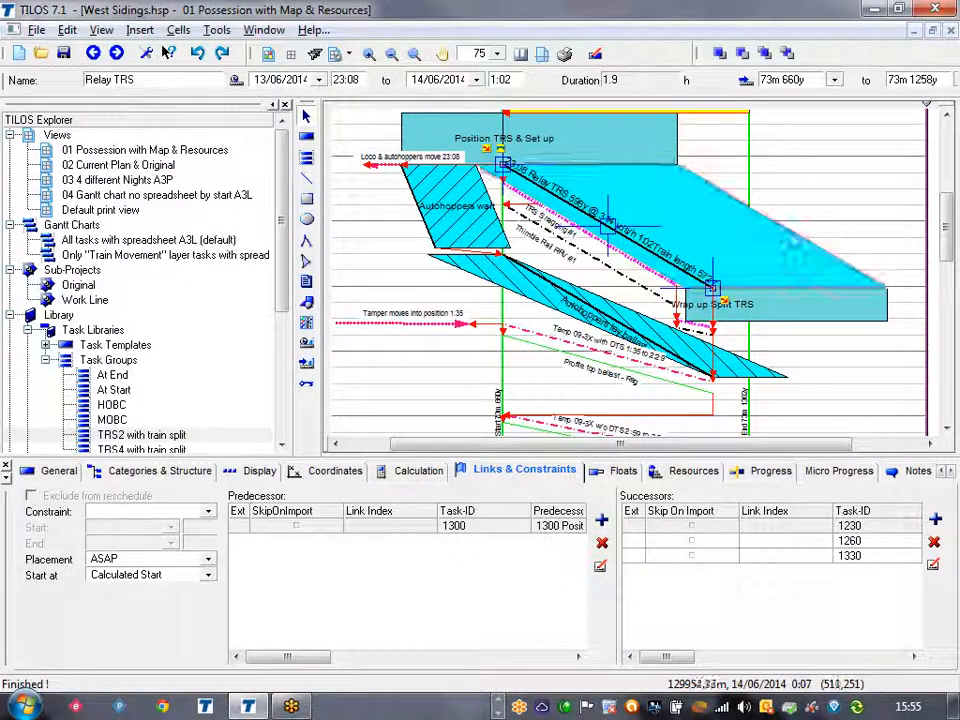
pyautogui.click(801, 319)
pyautogui.click(677, 137)
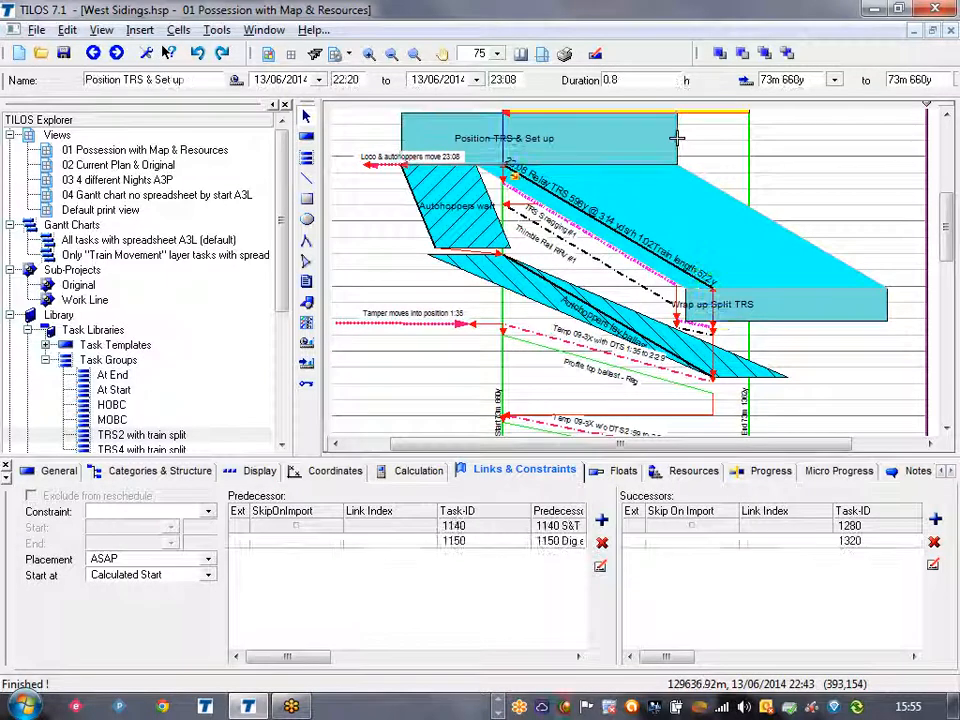
pyautogui.click(458, 222)
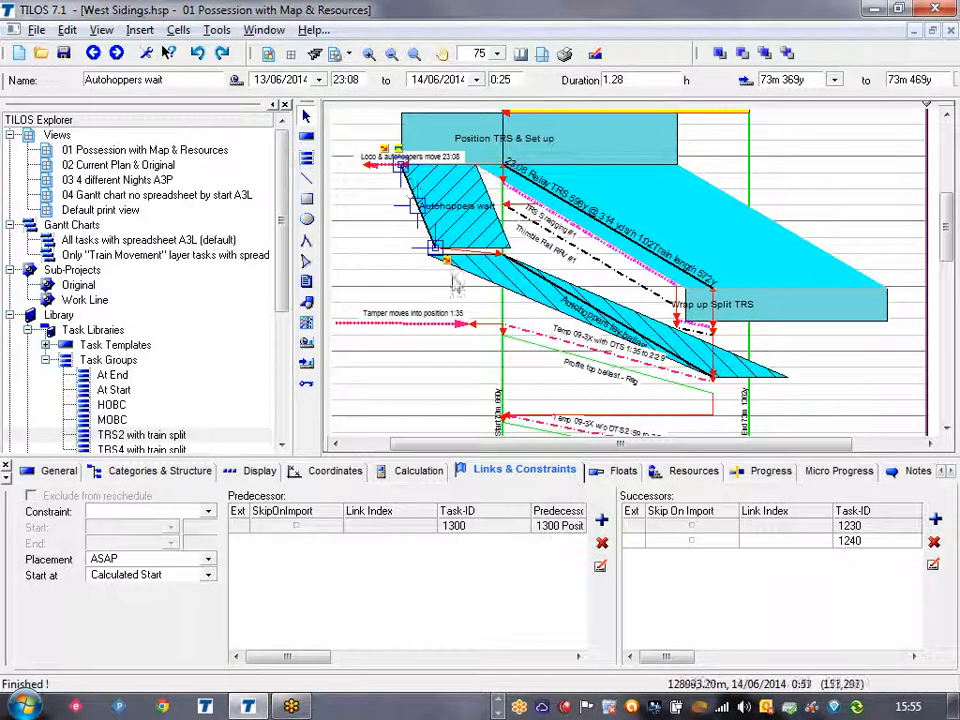
pyautogui.click(472, 272)
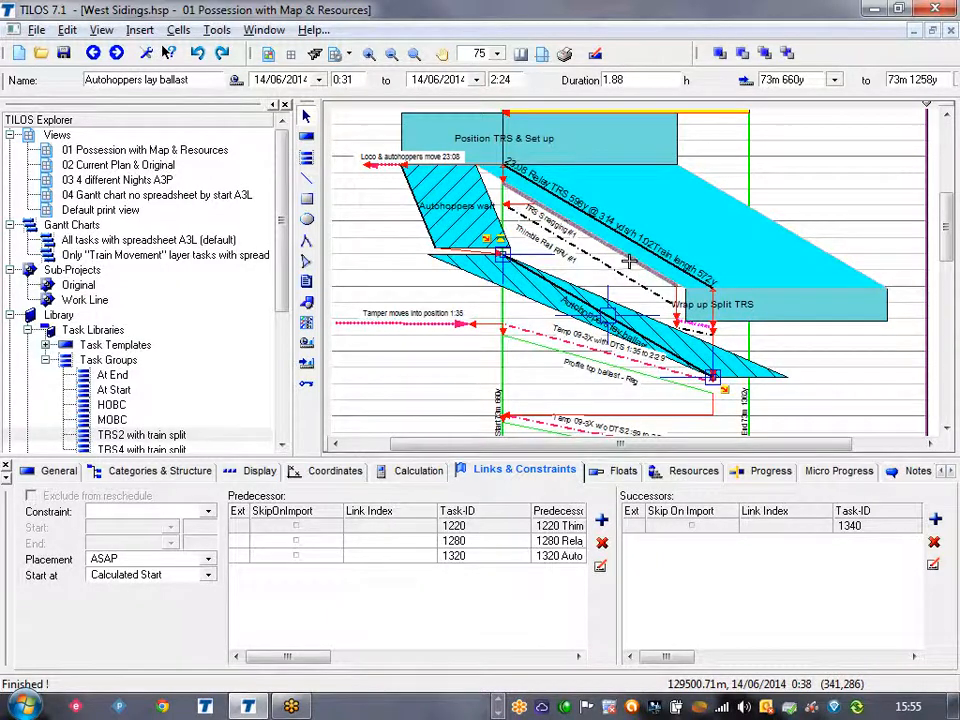
# Extend Relay TRS and TRS Snagging #2 in the chart so that both end at about 73m 1362y.
pyautogui.click(760, 261)
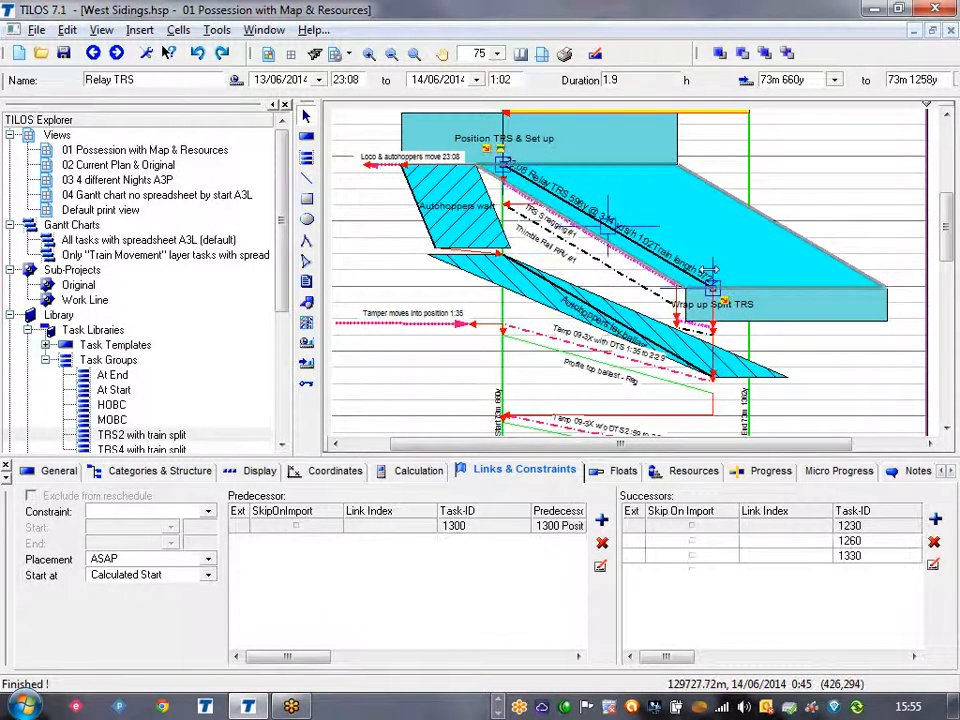
pyautogui.moveTo(722, 292); pyautogui.dragTo(748, 310)
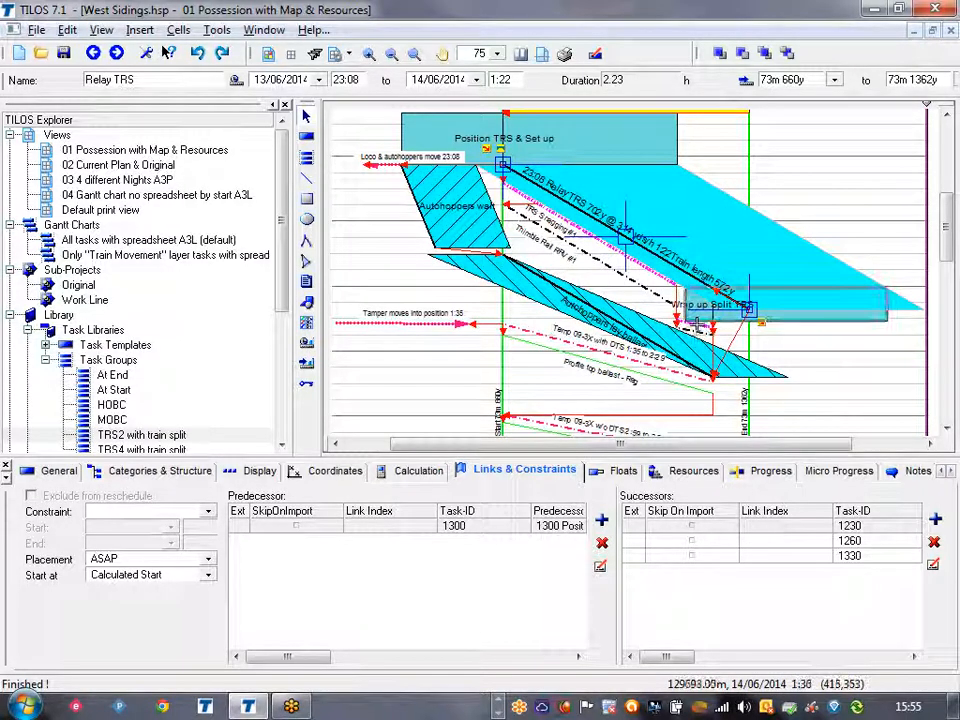
pyautogui.click(700, 328)
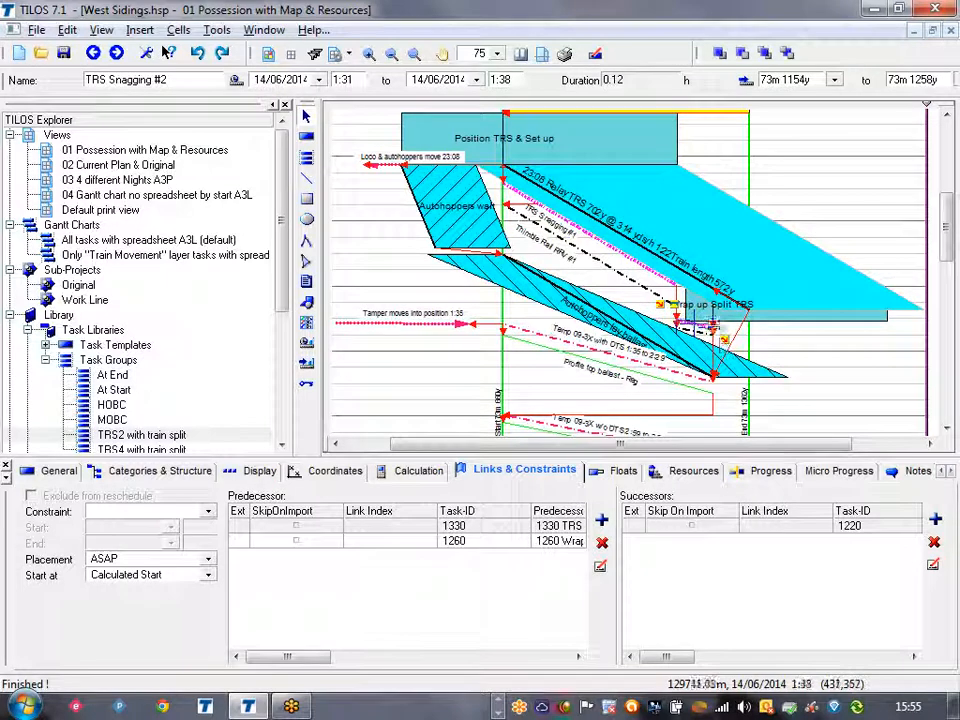
pyautogui.moveTo(711, 320); pyautogui.dragTo(747, 325)
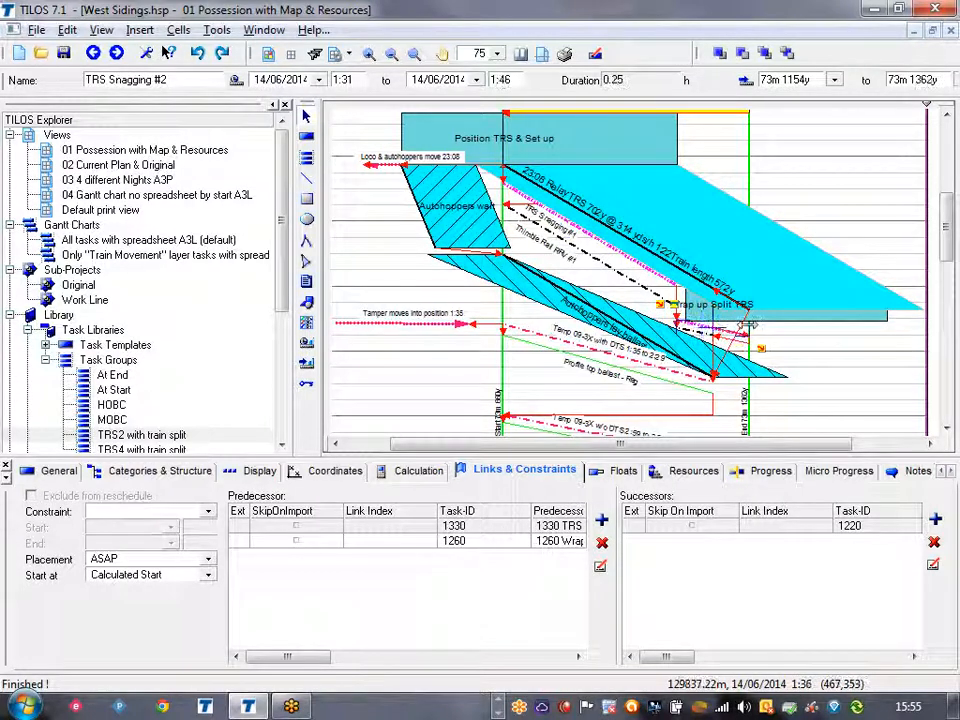
# Extend TRS Snagging #1 in the chart to end at about 73m 1239y and reschedule the tasks.
pyautogui.click(670, 290)
pyautogui.moveTo(701, 296); pyautogui.dragTo(710, 301)
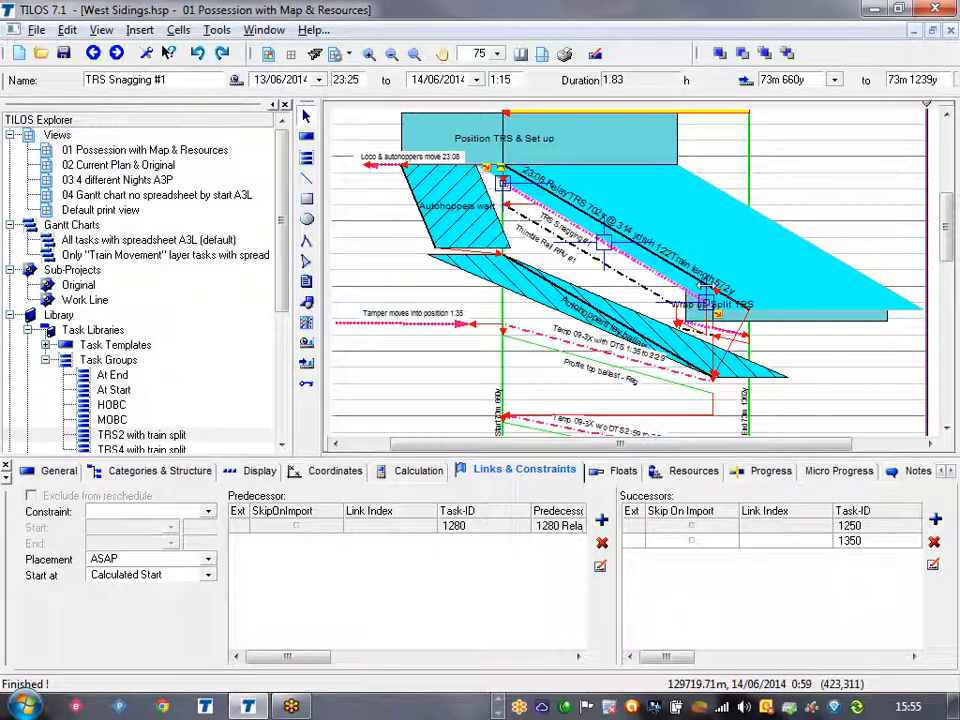
pyautogui.press('F9')
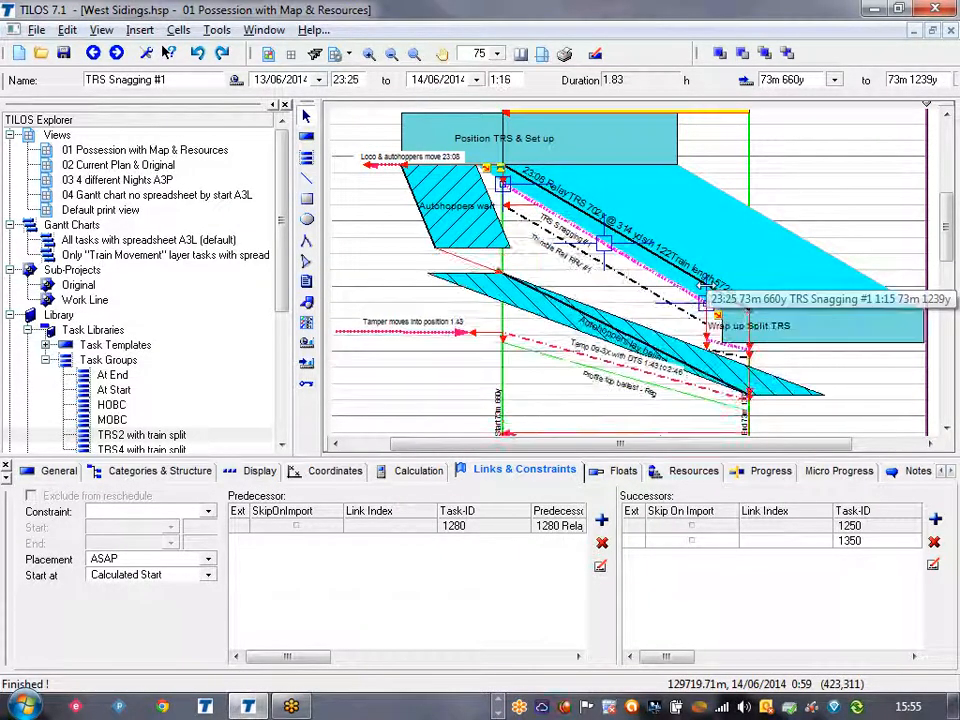
pyautogui.click(397, 287)
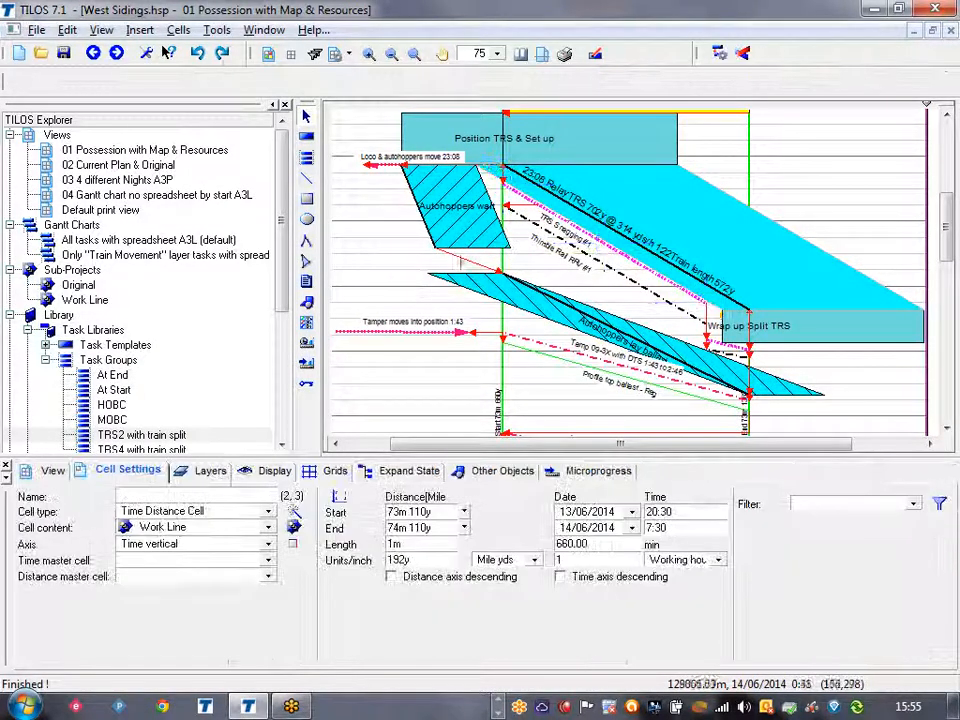
# Stretch the end of the Autohoppers wait task down to the start time of Autohoppers lay ballast.
pyautogui.click(432, 252)
pyautogui.moveTo(423, 253)
pyautogui.mouseDown()
pyautogui.moveTo(416, 267)
pyautogui.moveTo(440, 256)
pyautogui.moveTo(421, 274)
pyautogui.mouseUp()
pyautogui.click(381, 266)
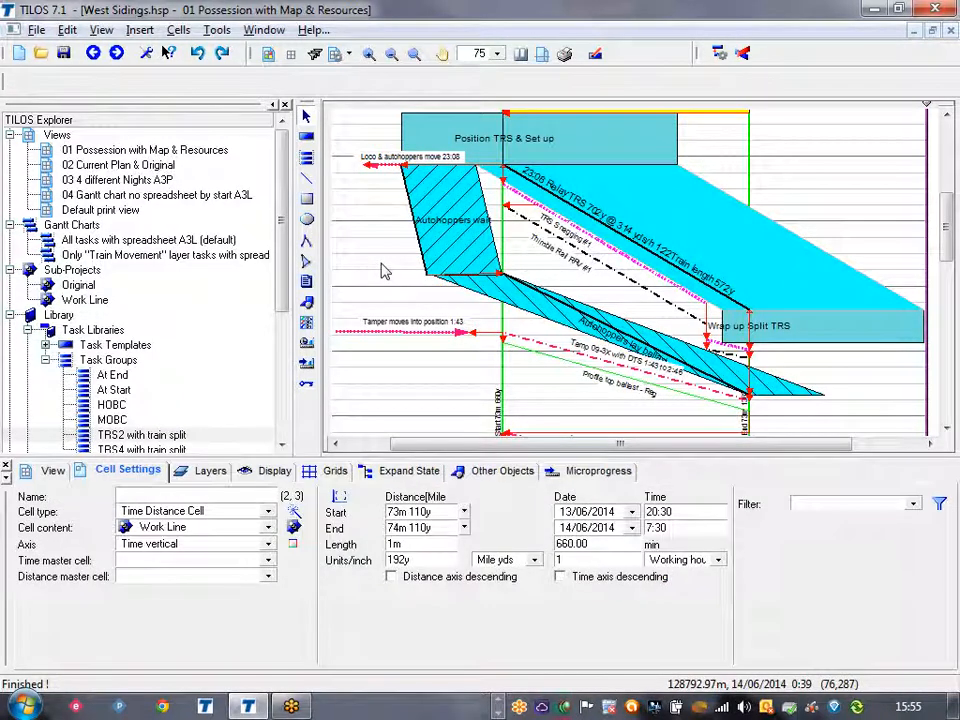